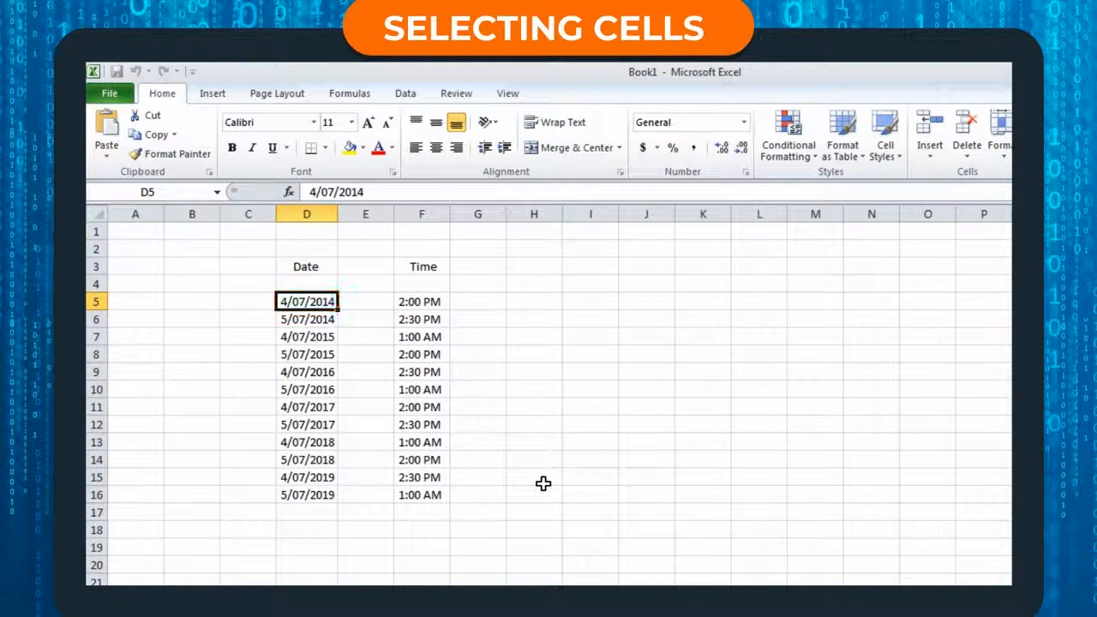
# Extend the selection of rows 1 to 17 from column D across to column F, and select only cell D5
pyautogui.hotkey('shift', 'Right')
pyautogui.hotkey('shift', 'Right')
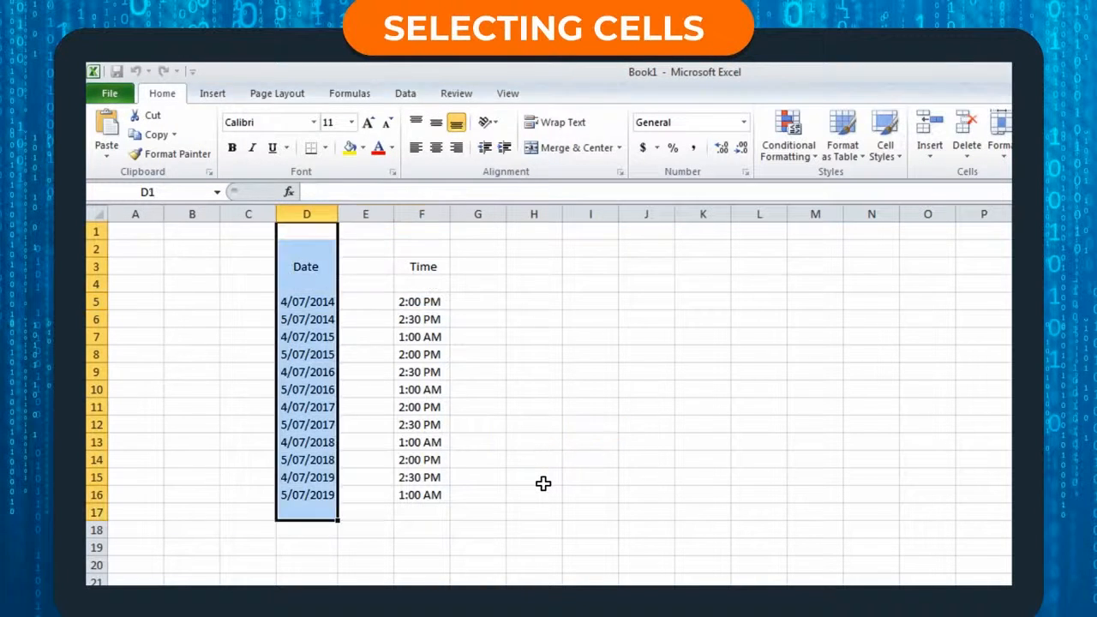
pyautogui.hotkey('shift', 'Right')
pyautogui.hotkey('shift', 'Right')
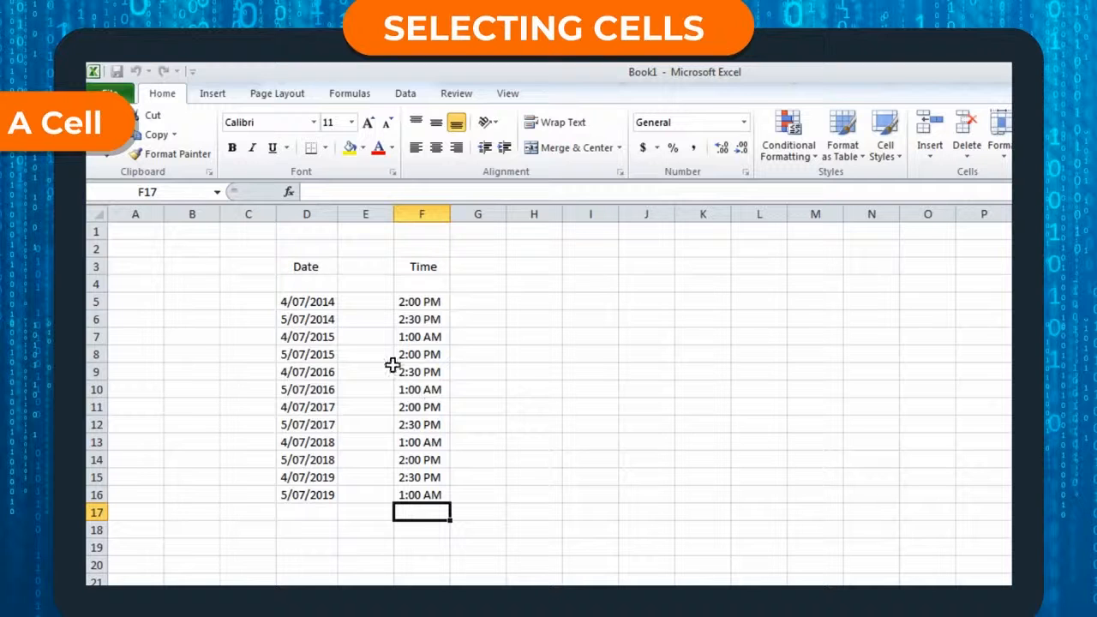
pyautogui.click(313, 301)
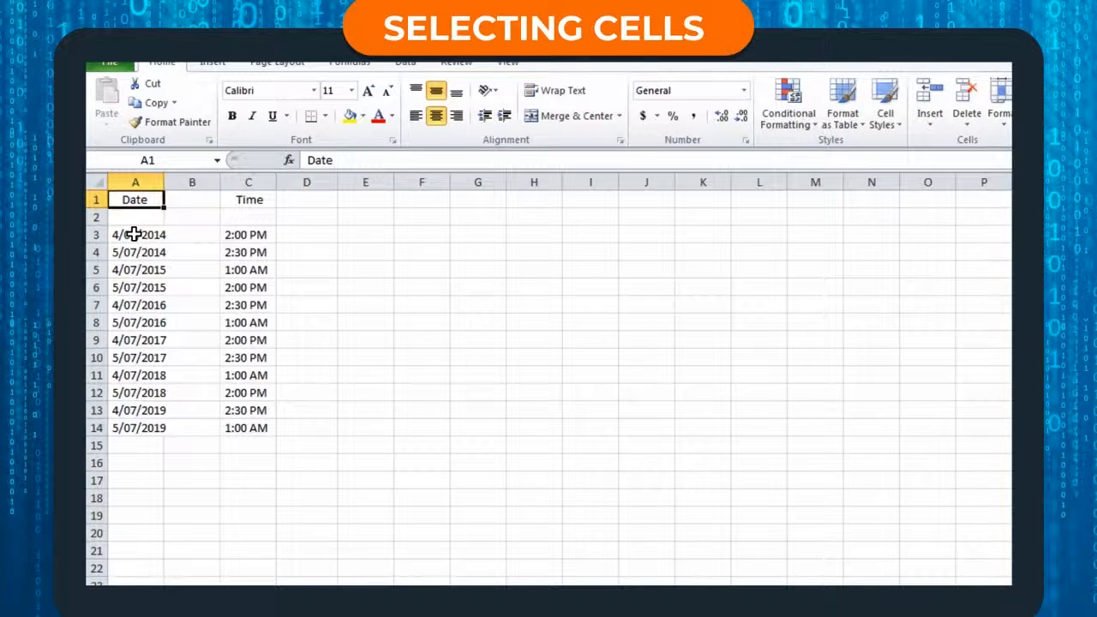
# Select the range A1:C14 in one sweep, select it again by extending cell by cell from A1, and deselect it by choosing G10
pyautogui.moveTo(133, 234); pyautogui.dragTo(272, 435)
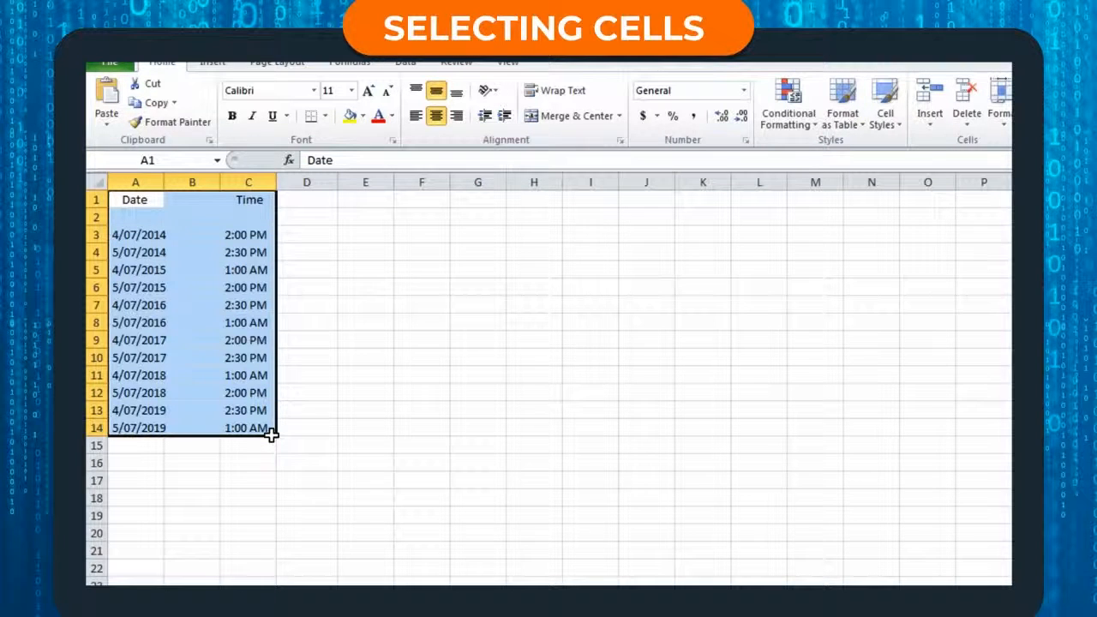
pyautogui.click(135, 199)
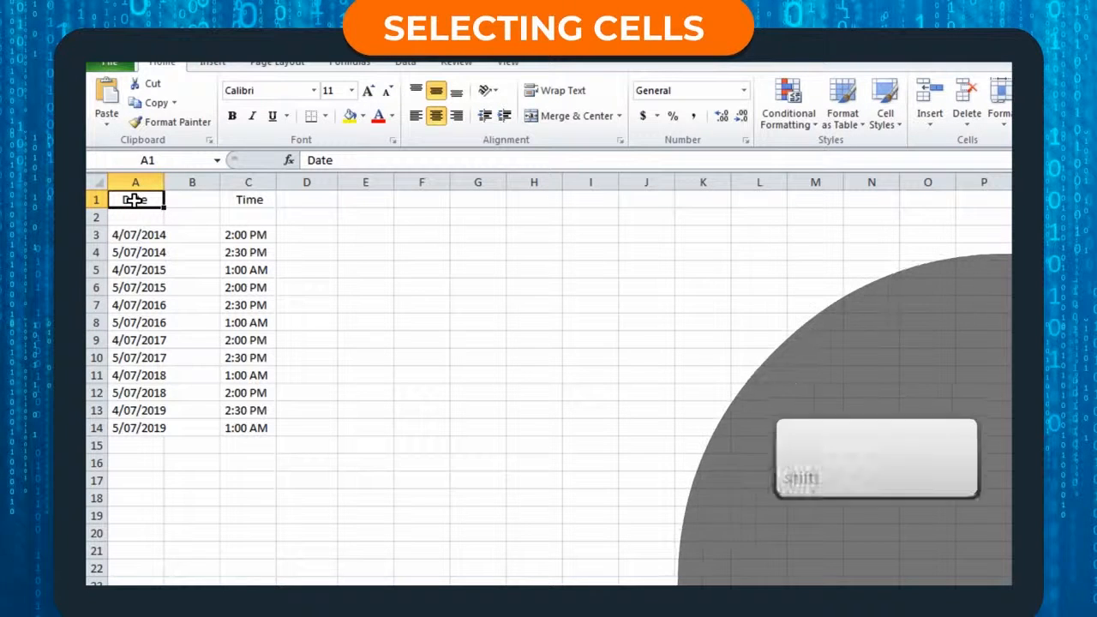
pyautogui.hotkey('shift', 'Right')
pyautogui.hotkey('shift', 'Right')
pyautogui.hotkey('shift', 'Down')
pyautogui.hotkey('shift', 'Down')
pyautogui.hotkey('shift', 'Down')
pyautogui.hotkey('shift', 'Down')
pyautogui.hotkey('shift', 'Down')
pyautogui.hotkey('shift', 'Down')
pyautogui.hotkey('shift', 'Down')
pyautogui.hotkey('shift', 'Down')
pyautogui.hotkey('shift', 'Down')
pyautogui.hotkey('shift', 'Down')
pyautogui.hotkey('shift', 'Down')
pyautogui.hotkey('shift', 'Down')
pyautogui.hotkey('shift', 'Down')
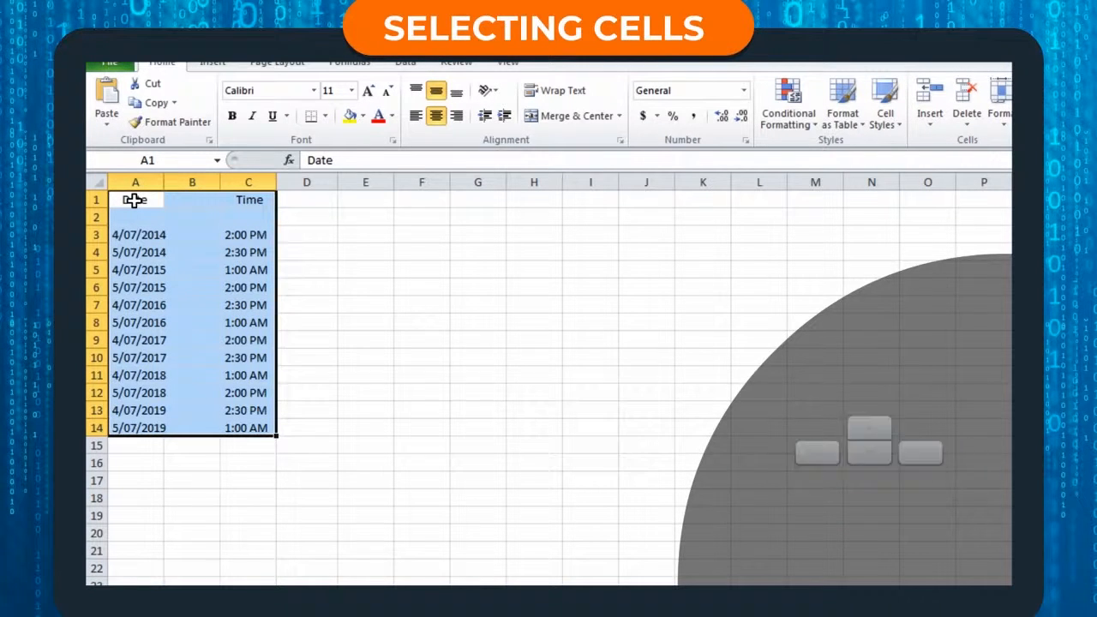
pyautogui.click(474, 358)
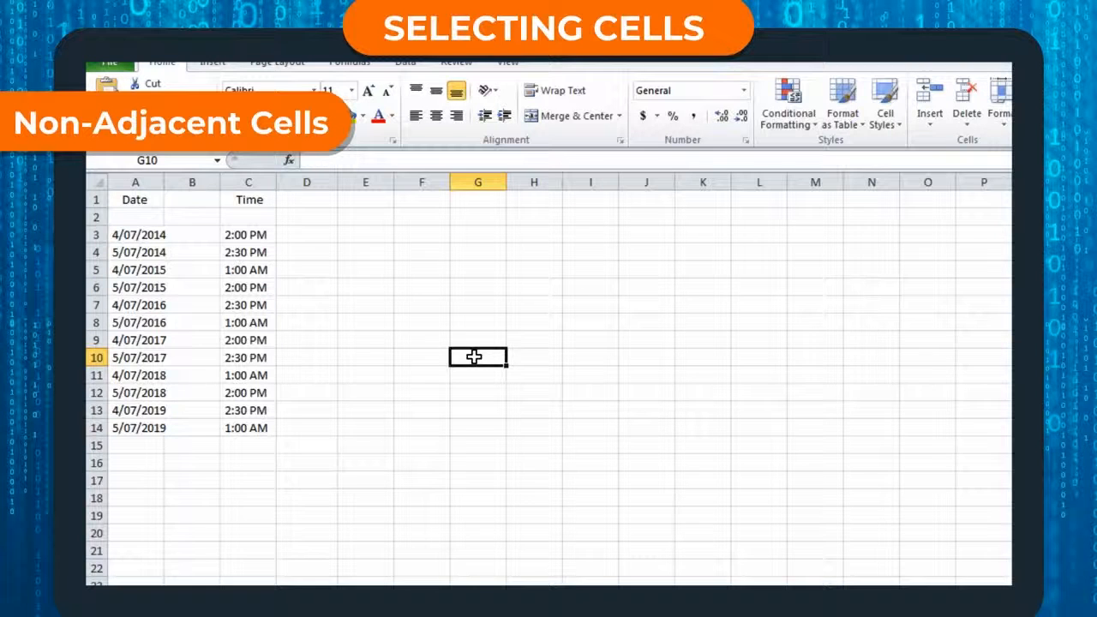
# Select date cell A3 and add cell A4 to the selection as a separately picked cell
pyautogui.click(134, 235)
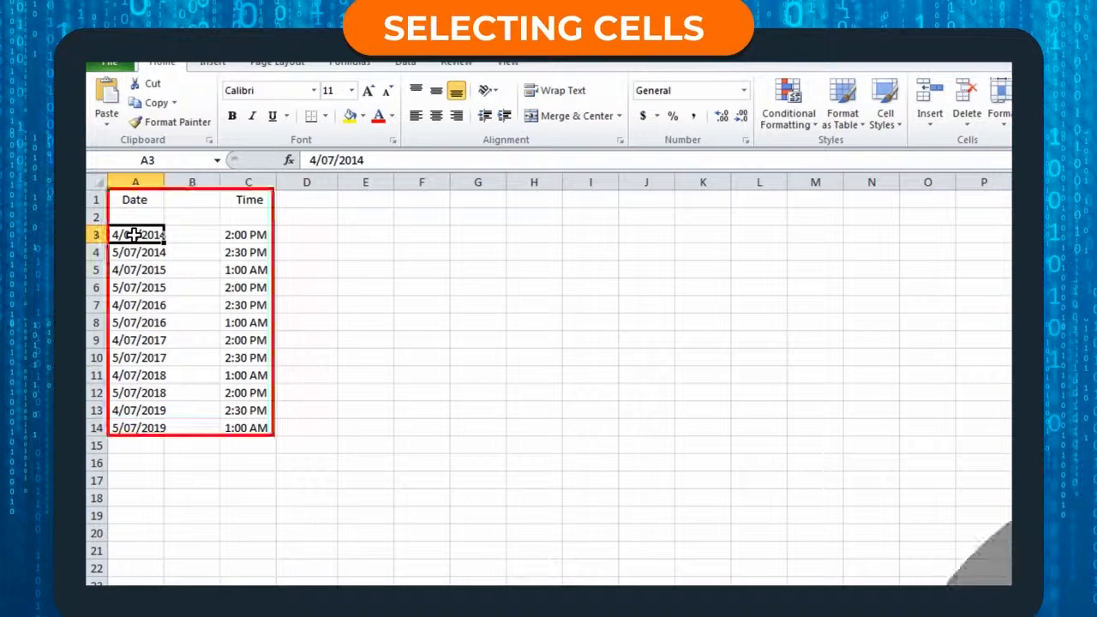
pyautogui.keyDown('ctrl'); pyautogui.click(135, 252); pyautogui.keyUp('ctrl')
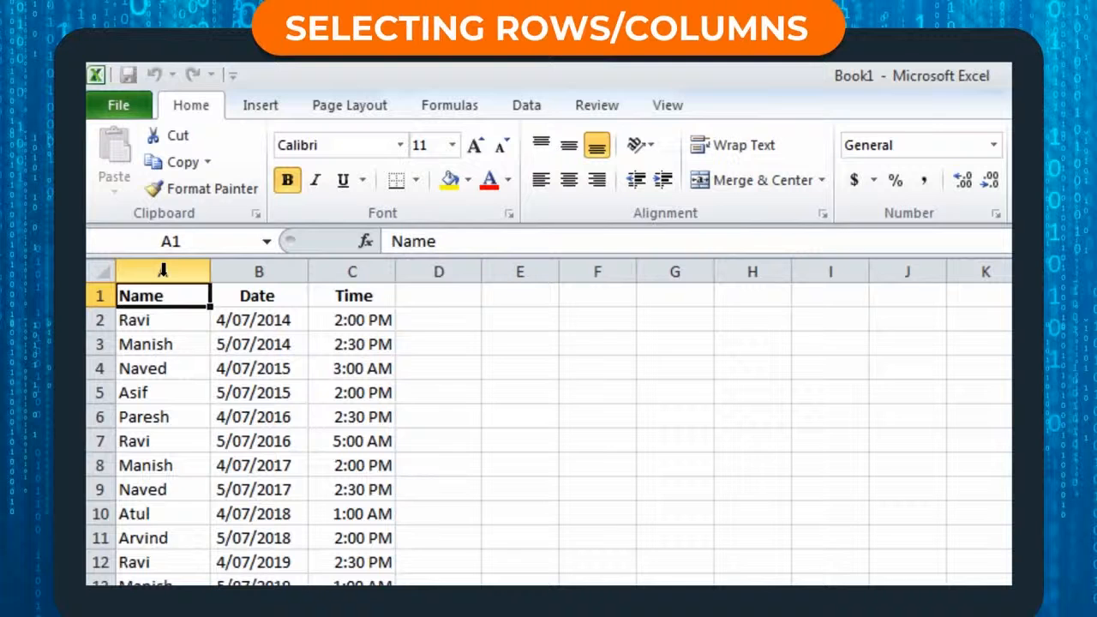
# Select column A and extend the selection across columns A to C, first in one sweep and again column by column
pyautogui.click(163, 271)
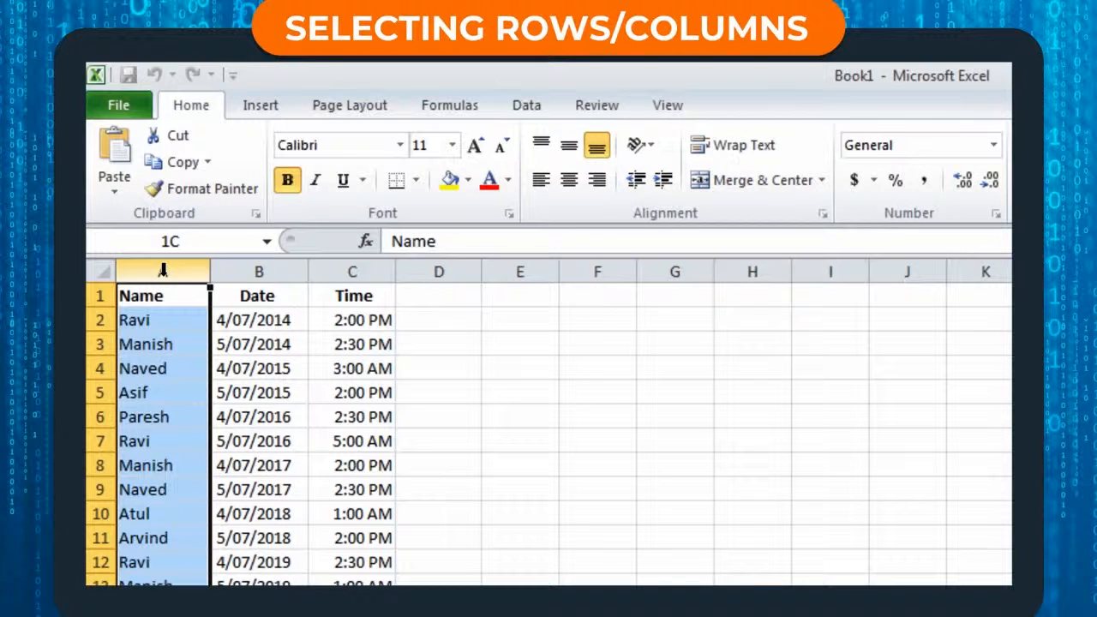
pyautogui.moveTo(163, 271); pyautogui.dragTo(390, 271)
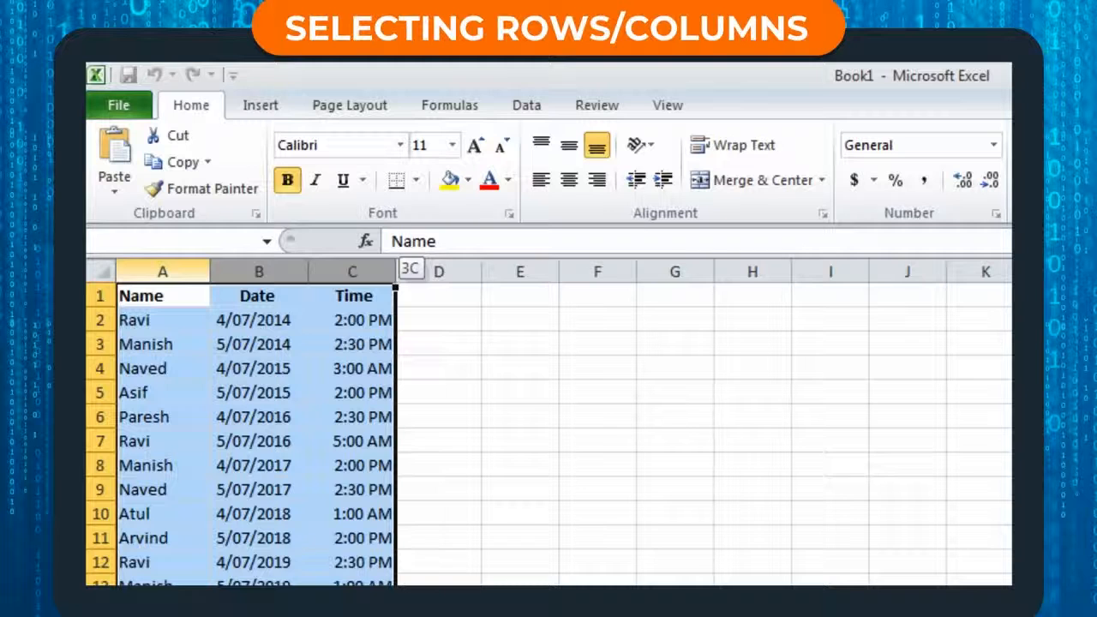
pyautogui.moveTo(390, 271); pyautogui.dragTo(163, 271)
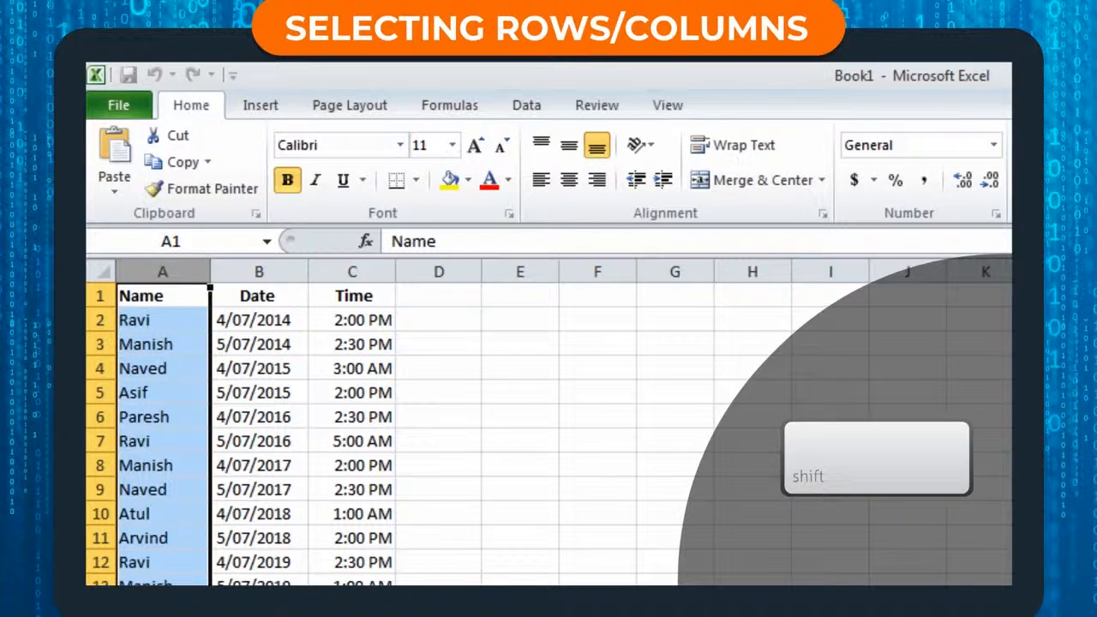
pyautogui.hotkey('shift', 'Right')
pyautogui.hotkey('shift', 'Right')
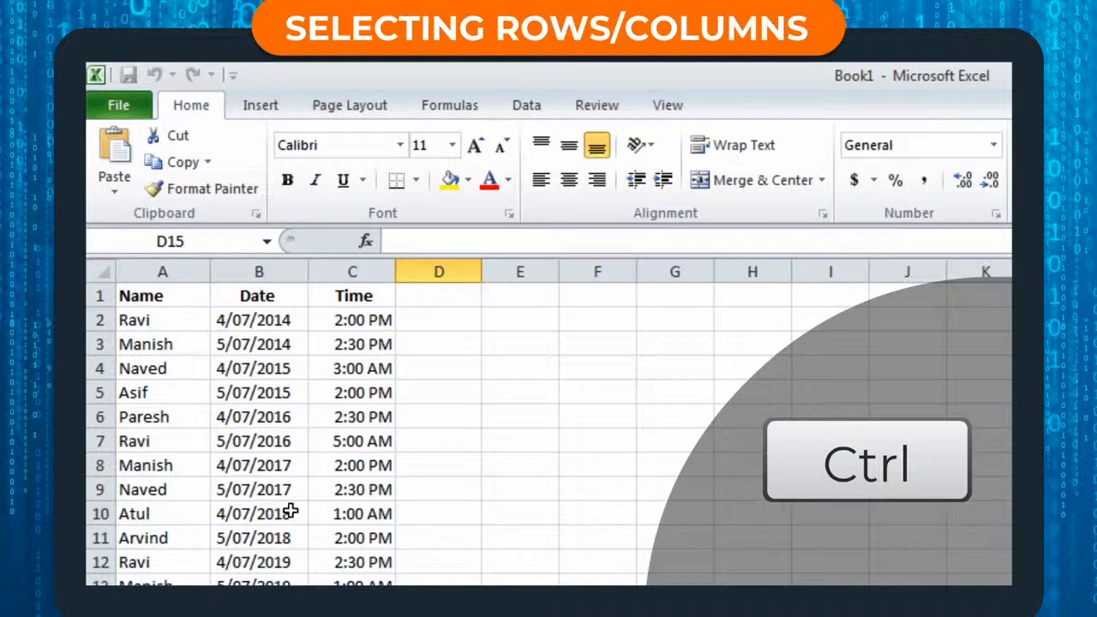
# Select the non-adjacent rows 3 and 5 together, and select the entire worksheet
pyautogui.click(102, 343)
pyautogui.keyDown('ctrl'); pyautogui.click(97, 393); pyautogui.keyUp('ctrl')
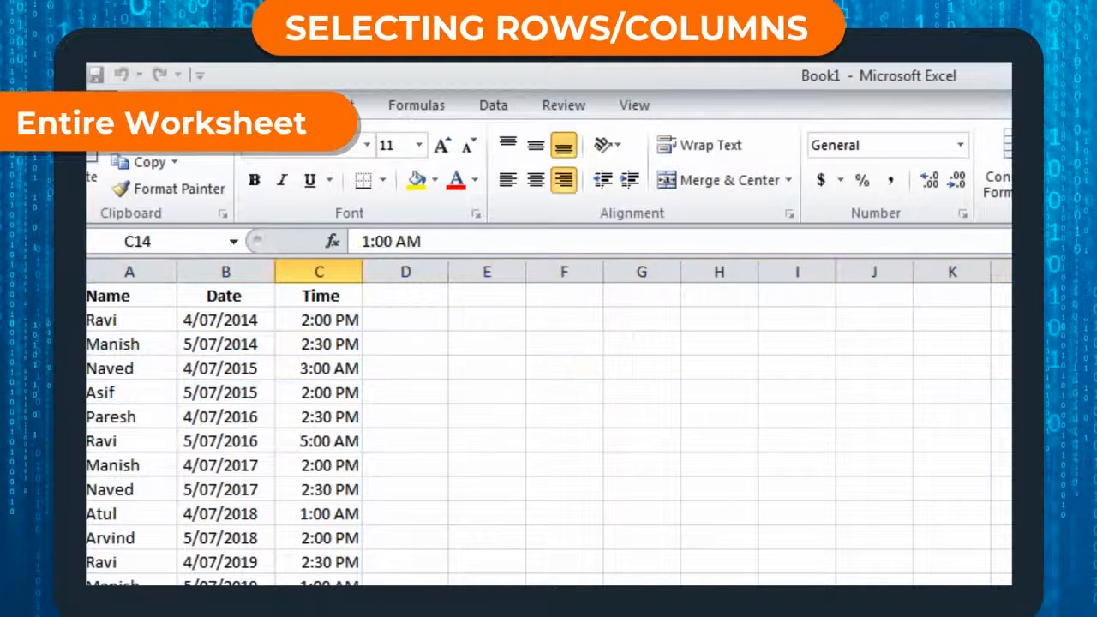
pyautogui.click(86, 271)
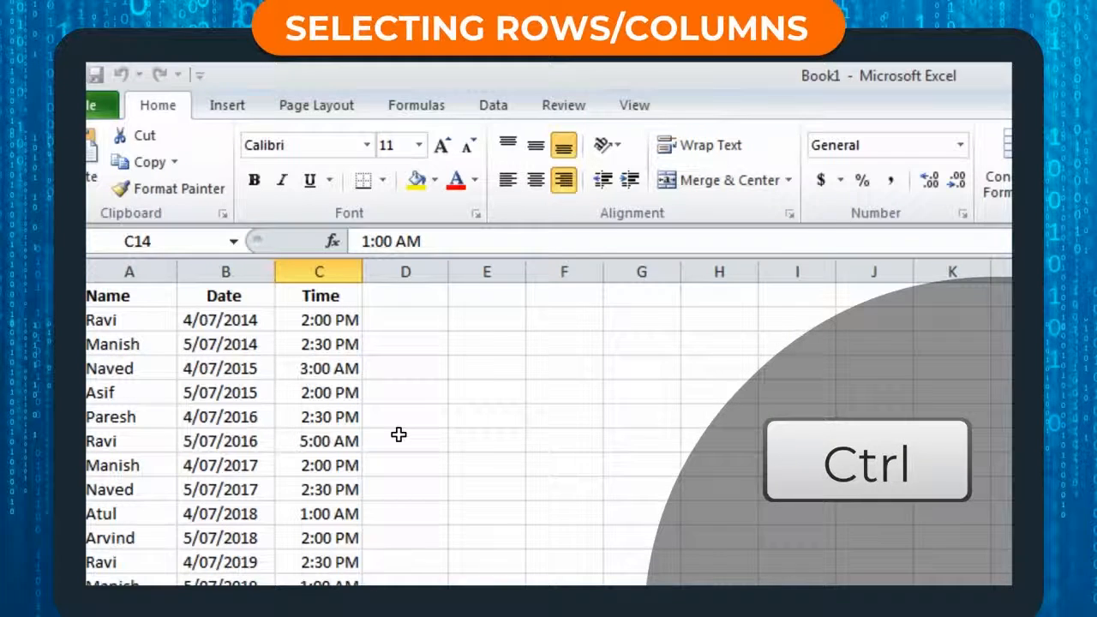
pyautogui.hotkey('ctrl', 'a')
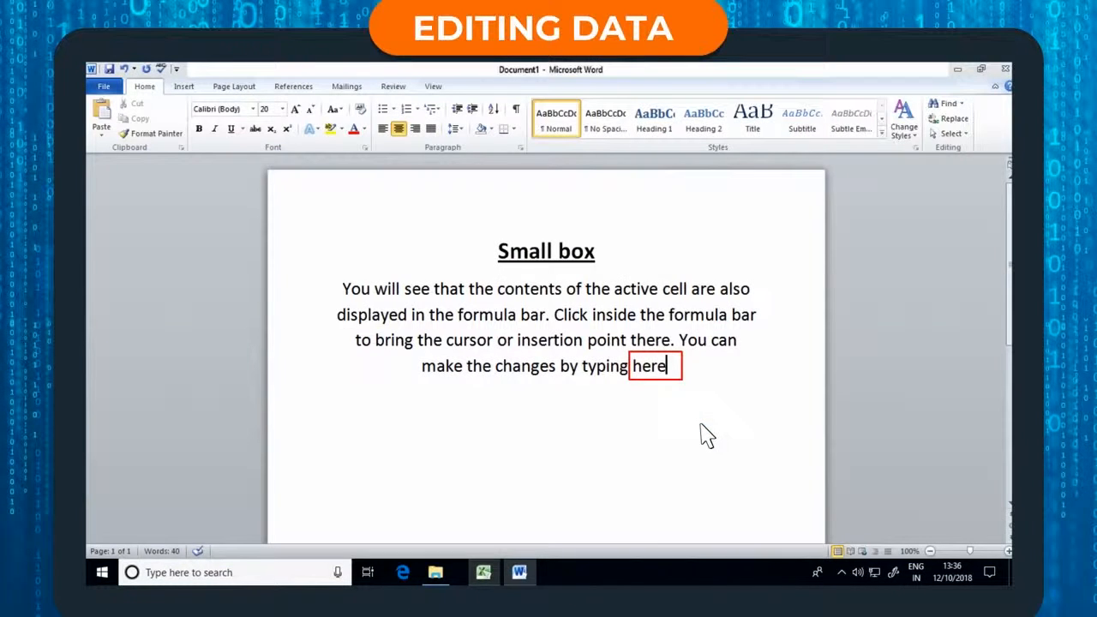
# Switch to the Word document and delete the word "here" at the end of the paragraph
pyautogui.press('BackSpace')
pyautogui.press('BackSpace')
pyautogui.press('BackSpace')
pyautogui.press('BackSpace')
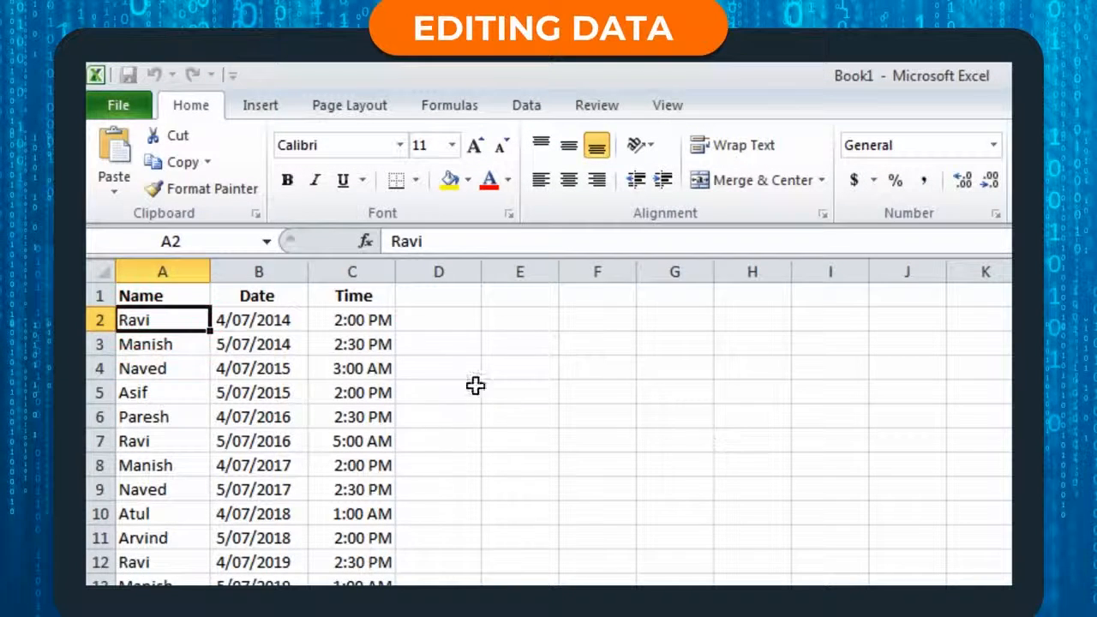
# Switch to the Excel workbook and try to erase the name in cell A2 directly in the cell
pyautogui.doubleClick(176, 323)
pyautogui.press('BackSpace')
pyautogui.press('BackSpace')
pyautogui.press('BackSpace')
pyautogui.press('BackSpace')
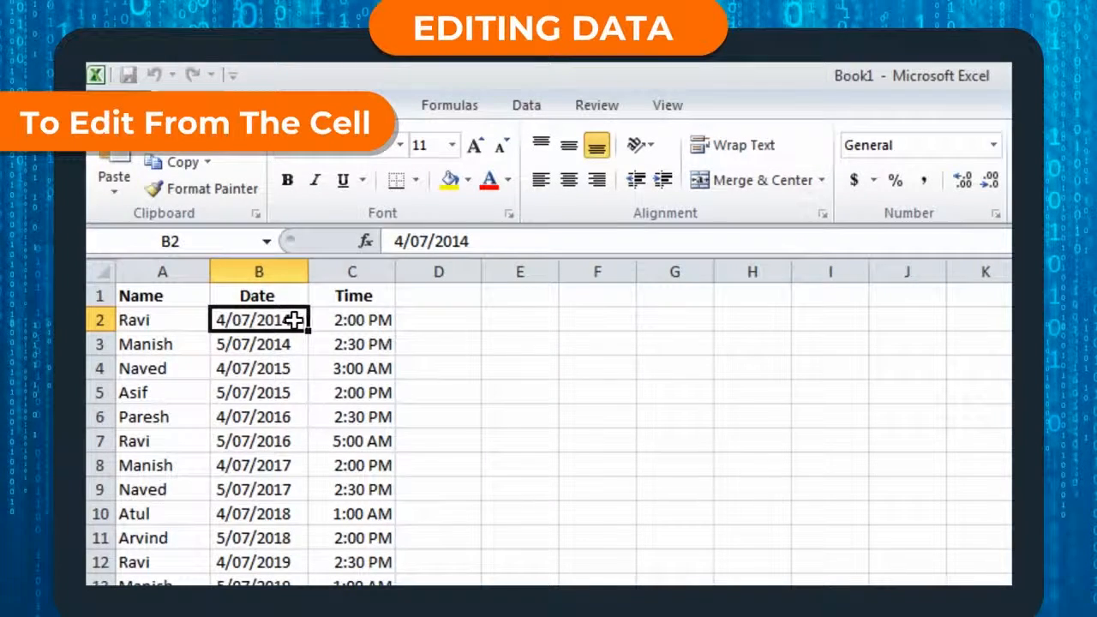
# Edit the date in cell B2 to 4/07/2015 directly in the cell, and discard the edit
pyautogui.doubleClick(295, 320)
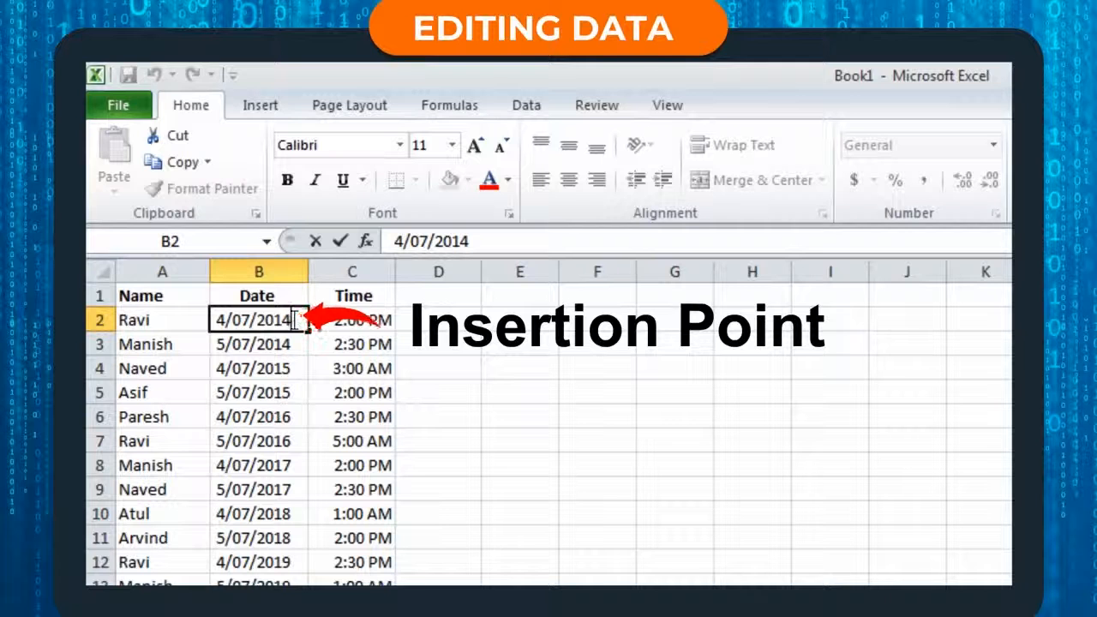
pyautogui.press('BackSpace')
pyautogui.press('BackSpace')
pyautogui.press('BackSpace')
pyautogui.press('BackSpace')
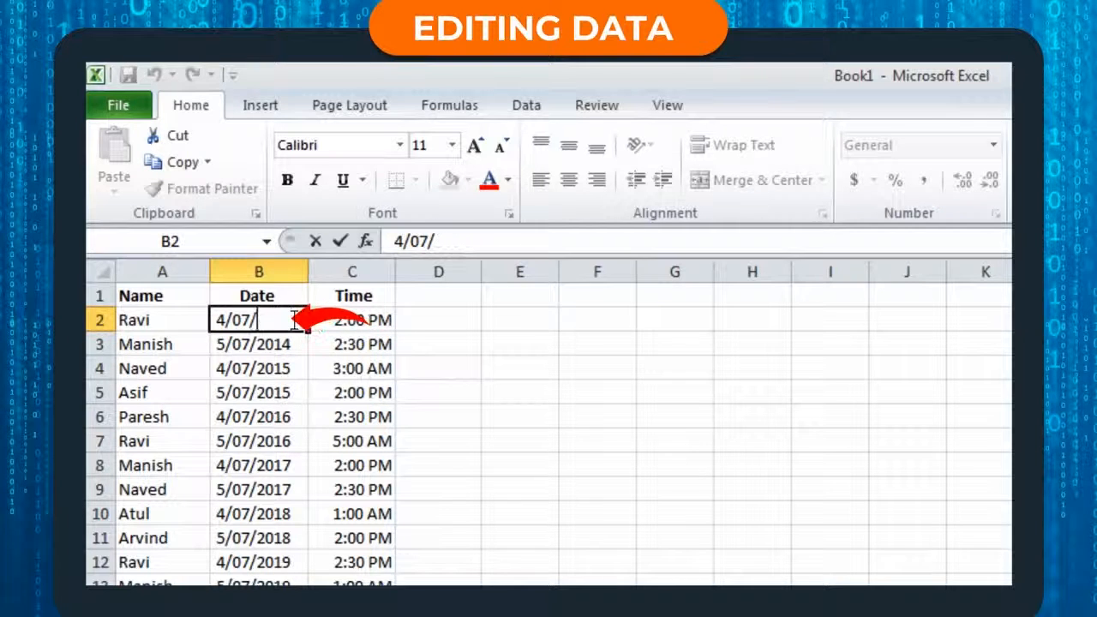
pyautogui.write('2015')
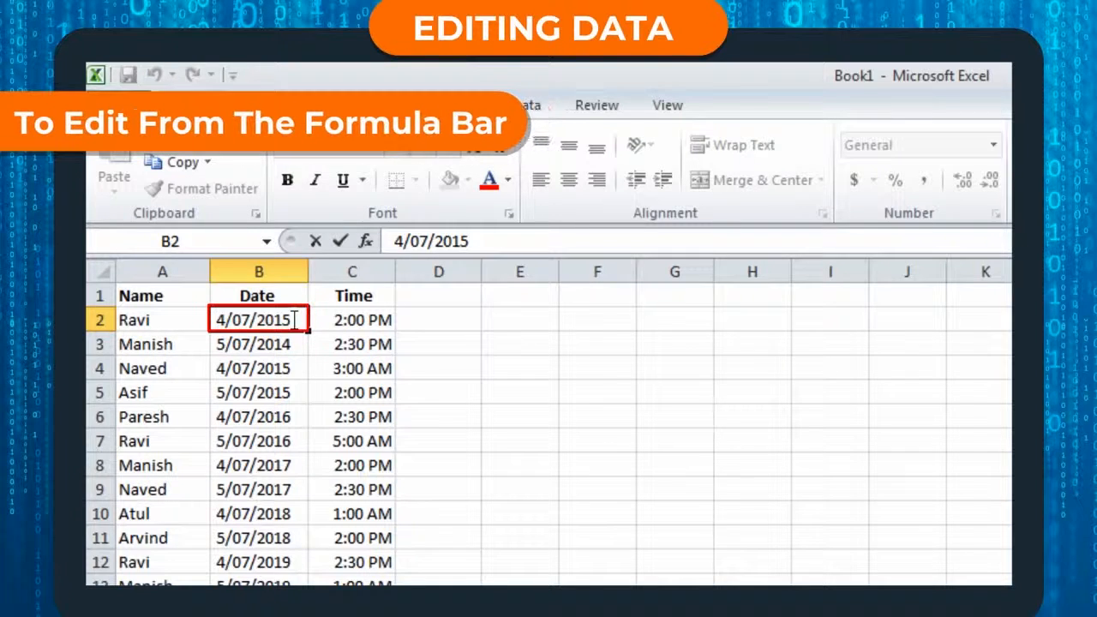
pyautogui.press('Escape')
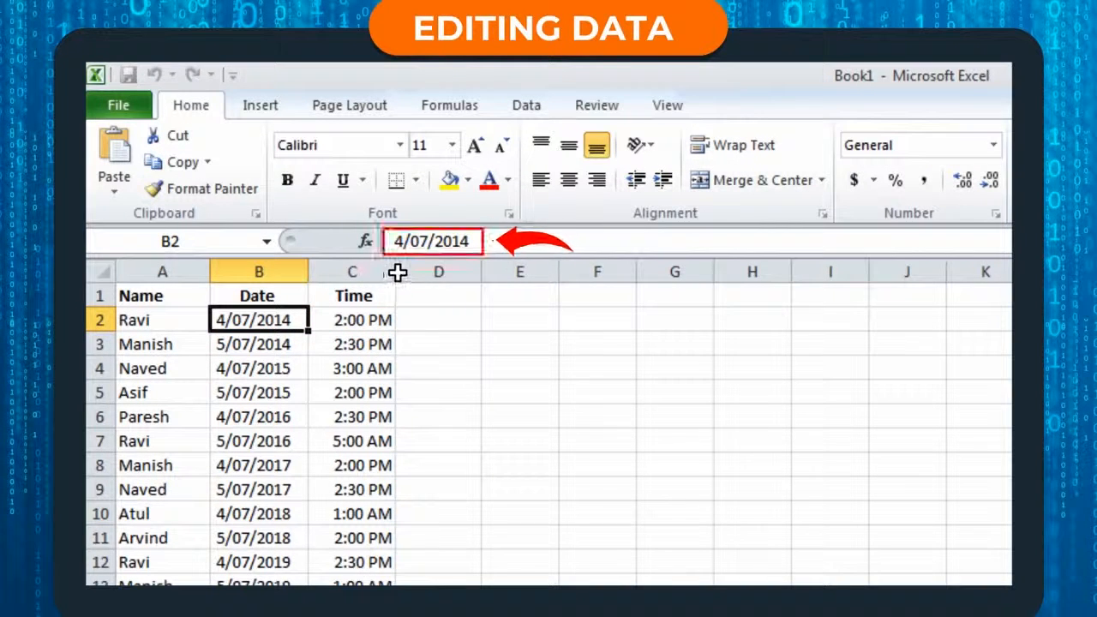
# Change the date in cell B2 to 4/07/2015 through the formula bar and accept the entry
pyautogui.click(470, 241)
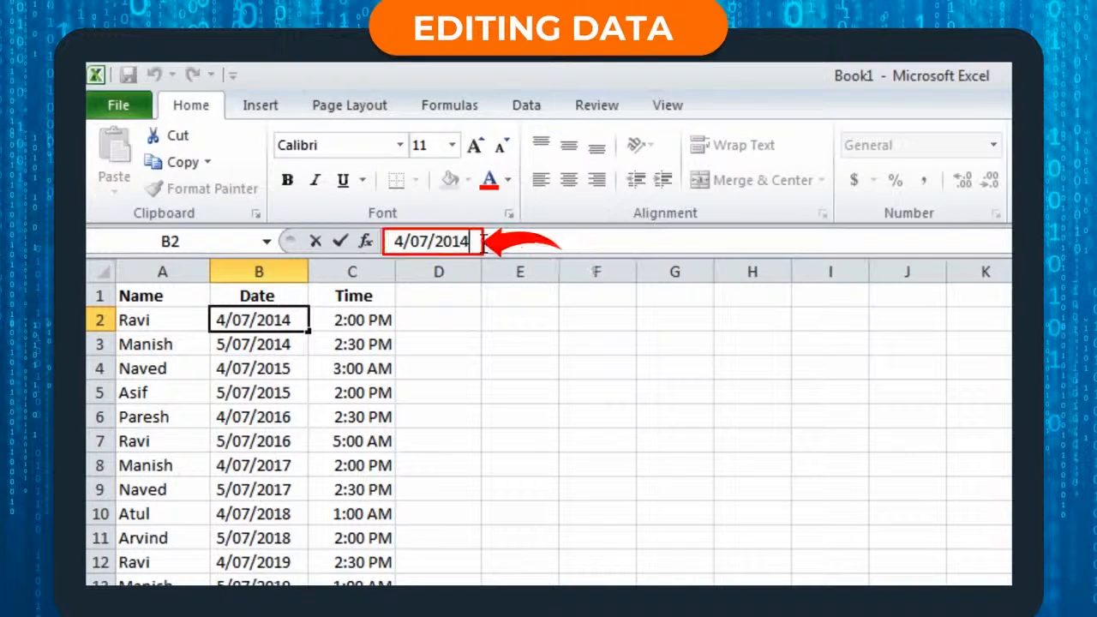
pyautogui.press('BackSpace')
pyautogui.press('BackSpace')
pyautogui.press('BackSpace')
pyautogui.press('BackSpace')
pyautogui.write('2015')
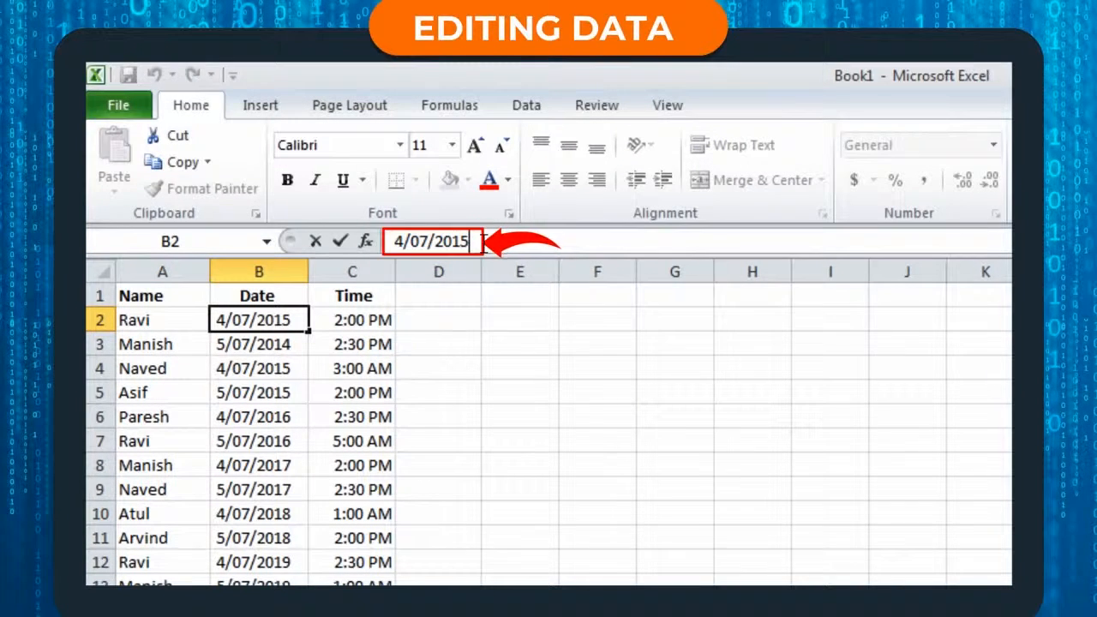
pyautogui.press('Return')
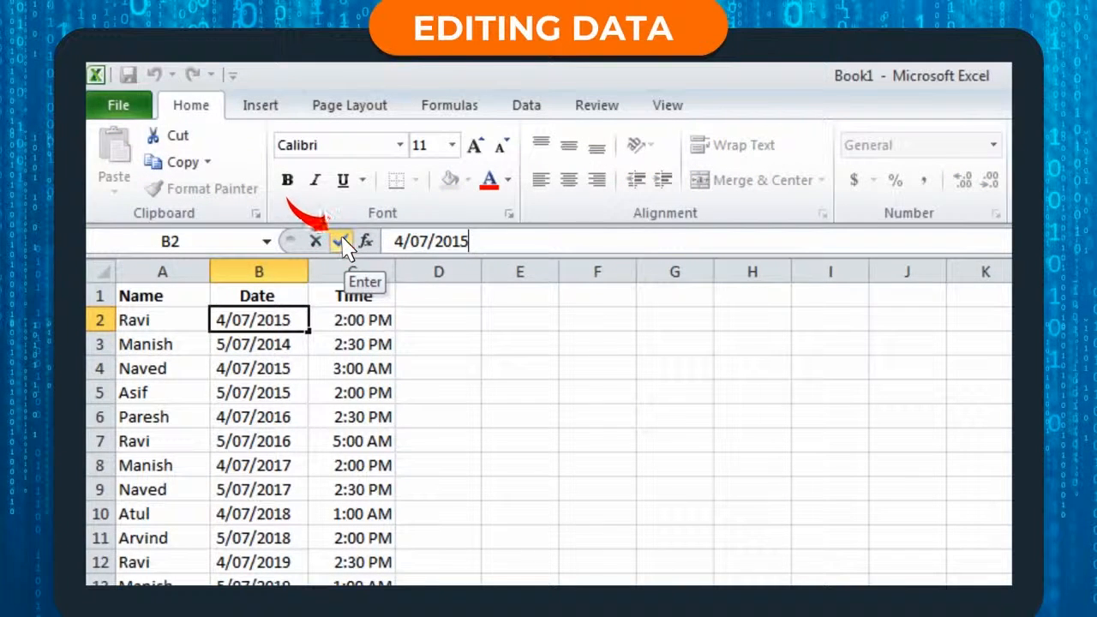
pyautogui.click(342, 241)
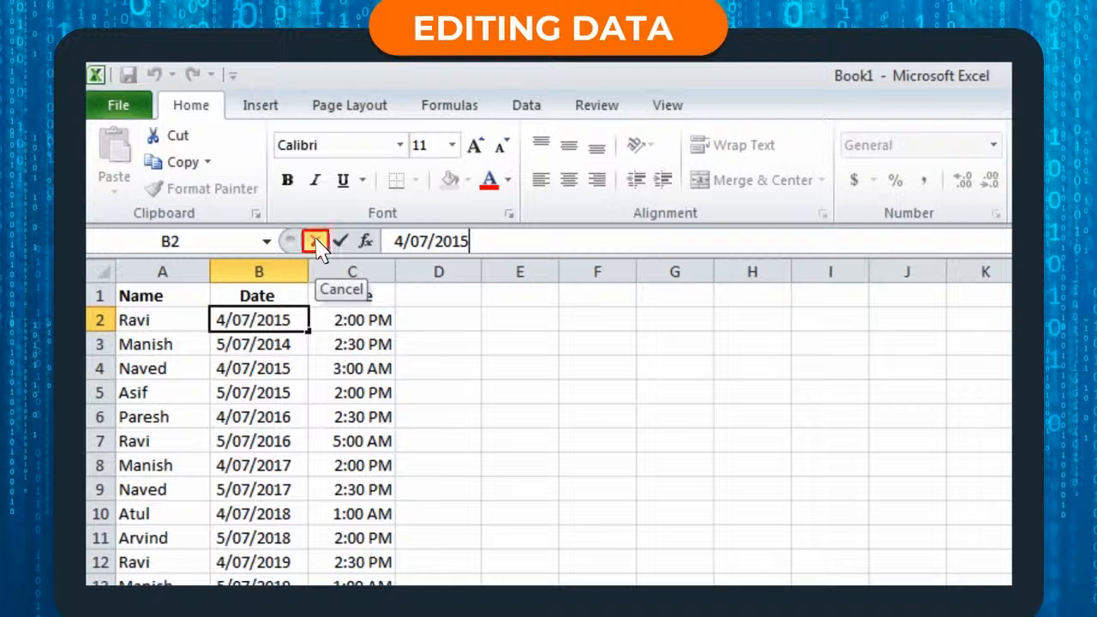
# Discard the pending edit of the date in cell B2 and select cell D3
pyautogui.click(316, 242)
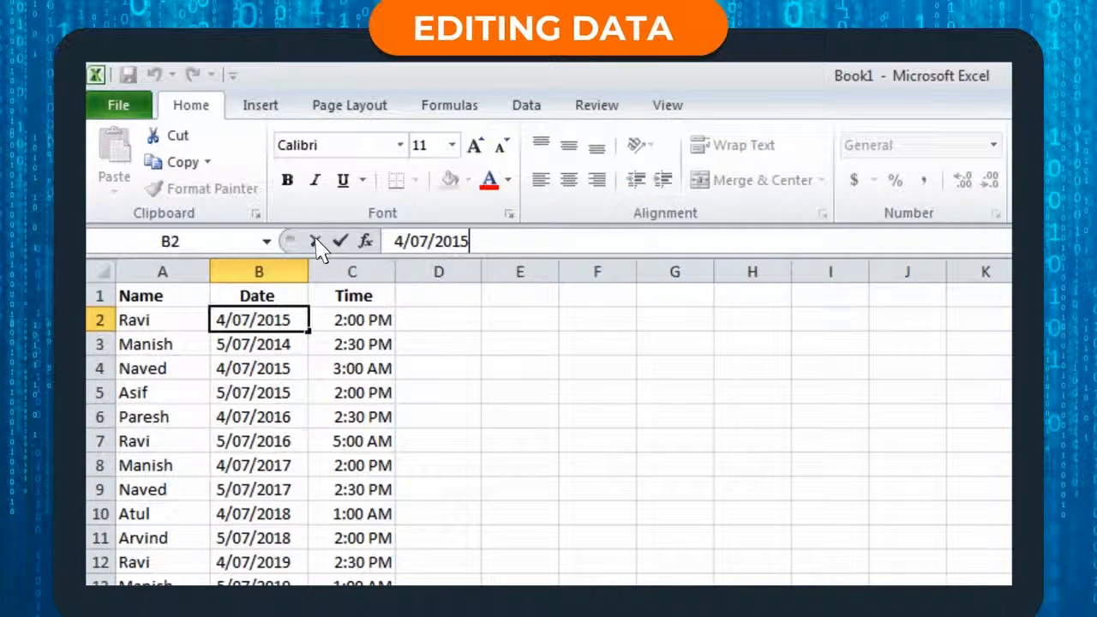
pyautogui.press('Escape')
pyautogui.click(437, 343)
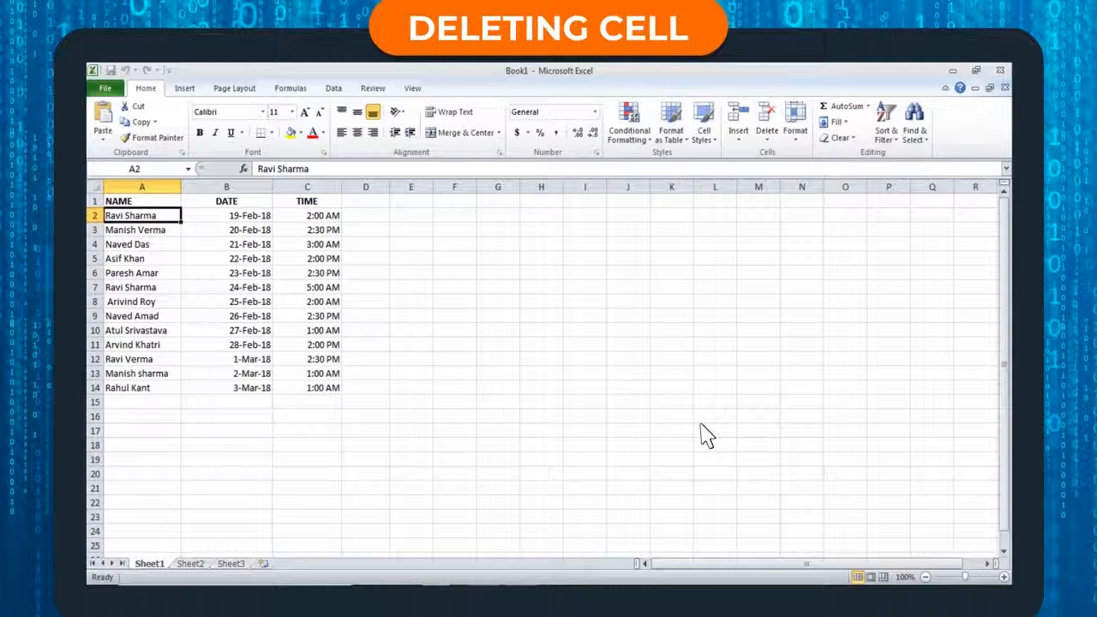
# Replace the name in cell A2 with another person's full name, and select the name in cell A11
pyautogui.press('BackSpace')
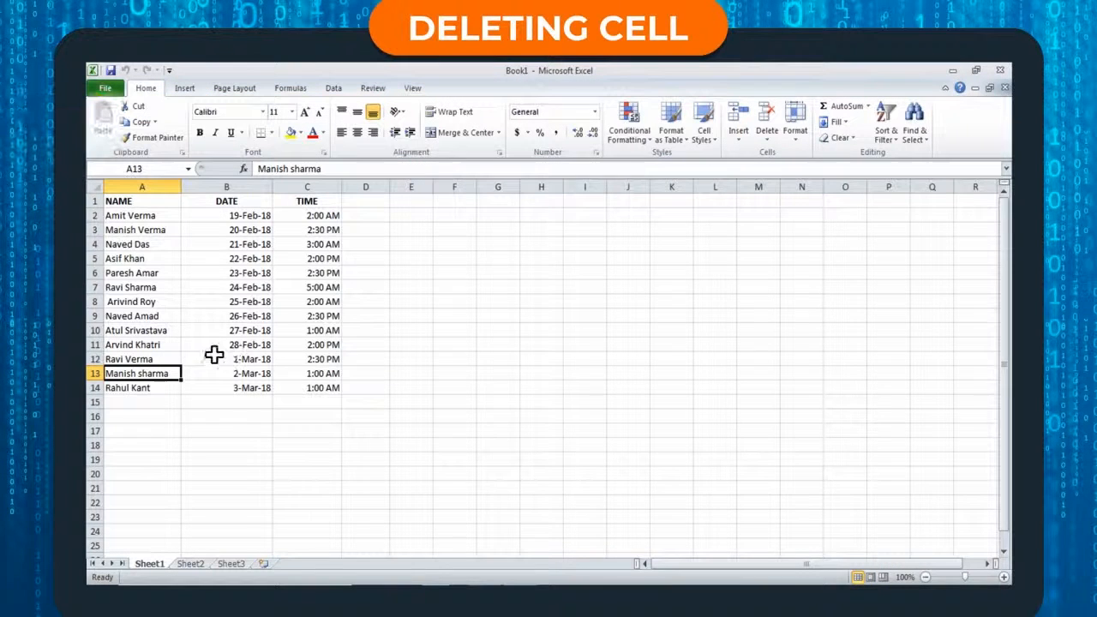
pyautogui.click(155, 344)
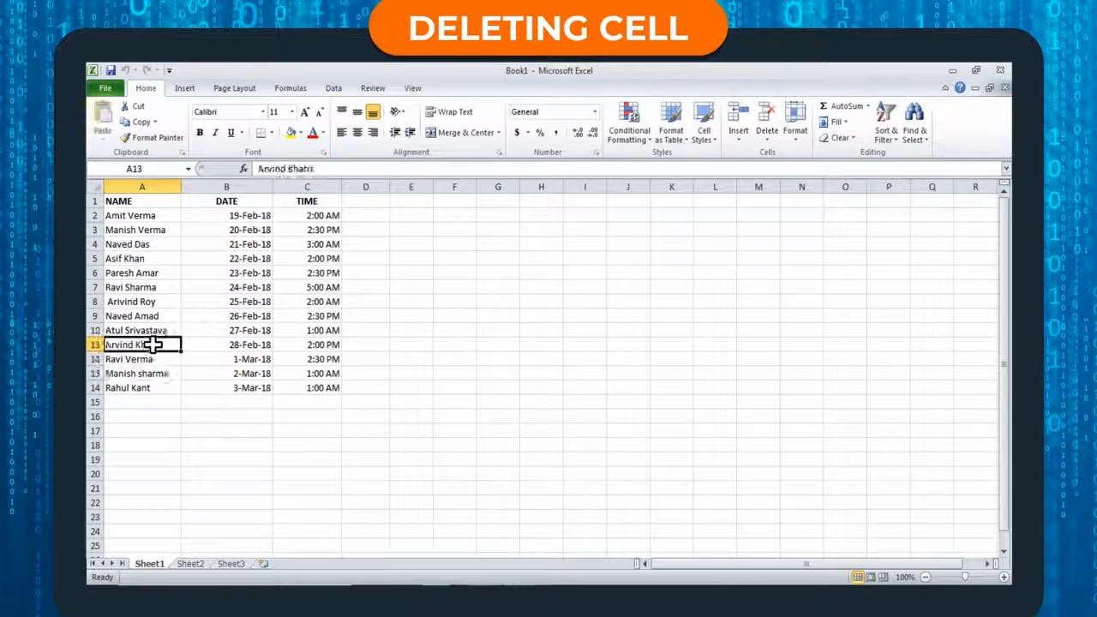
# Select the table range A1:C14 and clear only its contents
pyautogui.click(112, 201)
pyautogui.keyDown('shift'); pyautogui.click(345, 399); pyautogui.keyUp('shift')
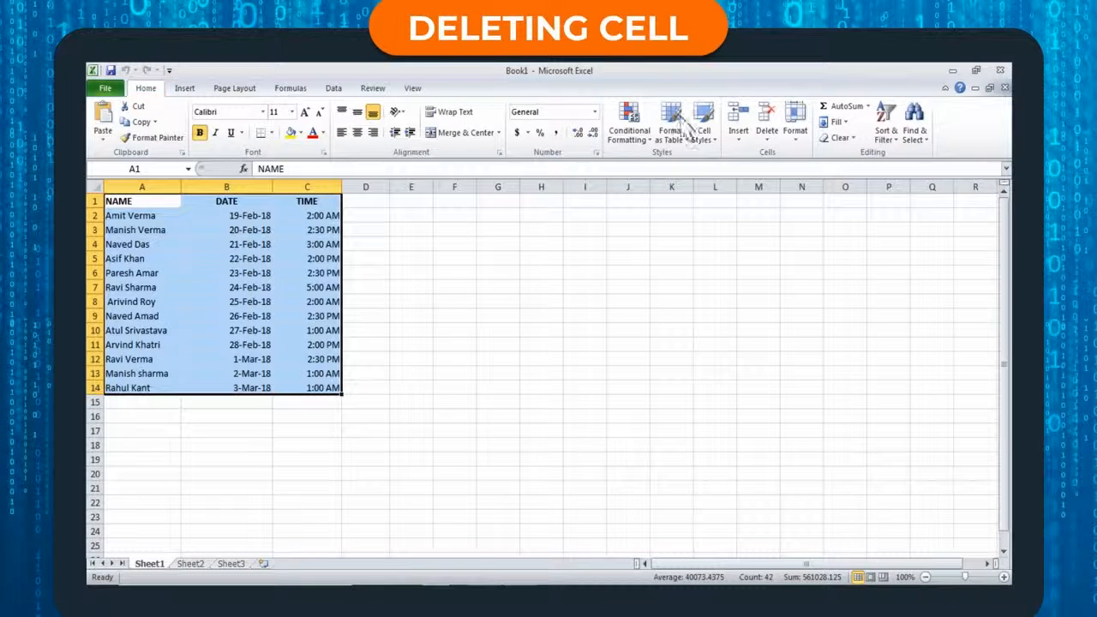
pyautogui.click(841, 138)
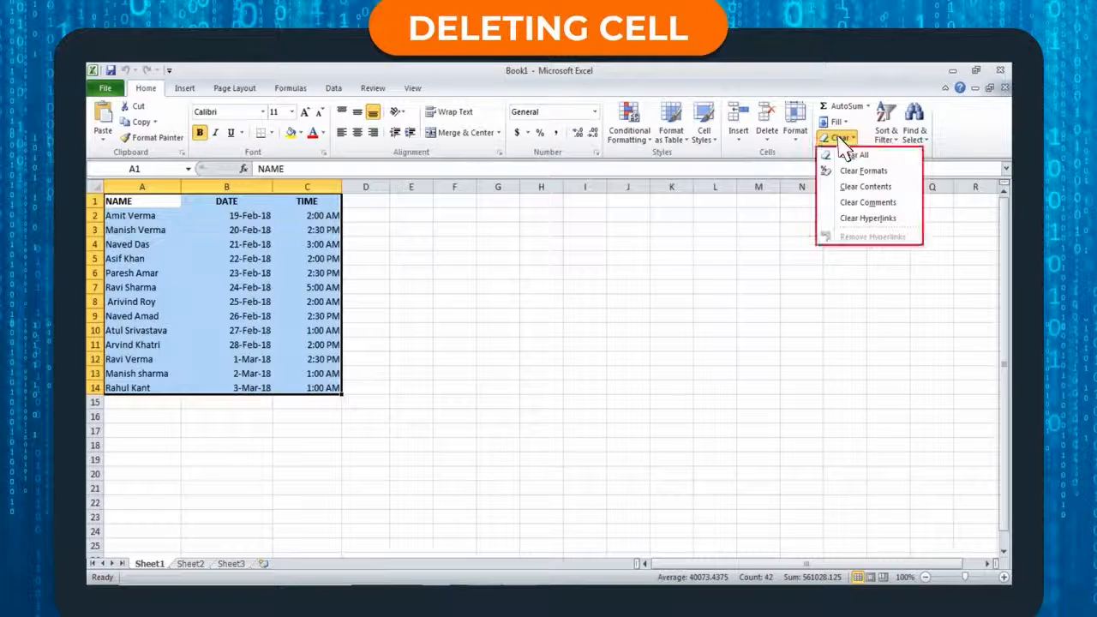
pyautogui.click(873, 186)
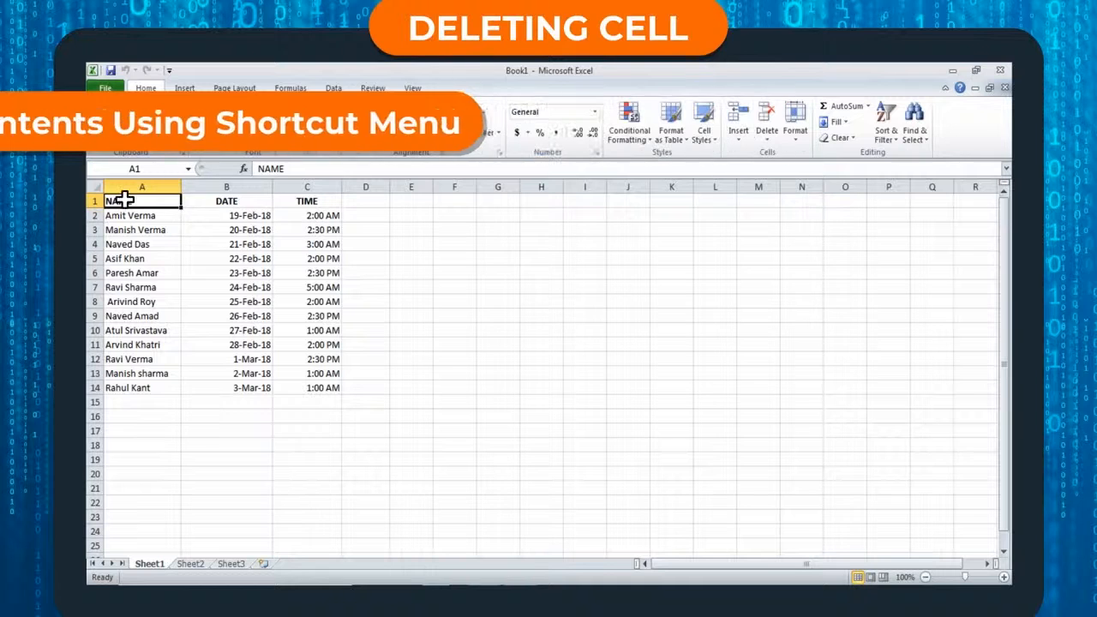
# Clear the contents of the table range A1:C14, undo the clearing, and delete the contents of the same range again
pyautogui.moveTo(124, 200); pyautogui.dragTo(347, 398)
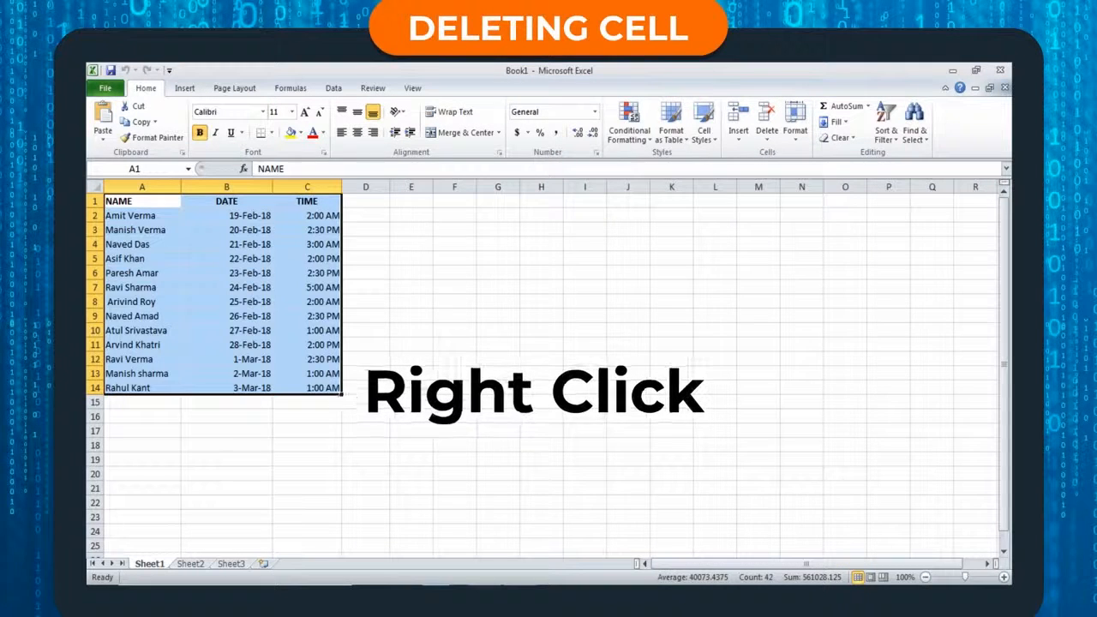
pyautogui.rightClick(346, 398)
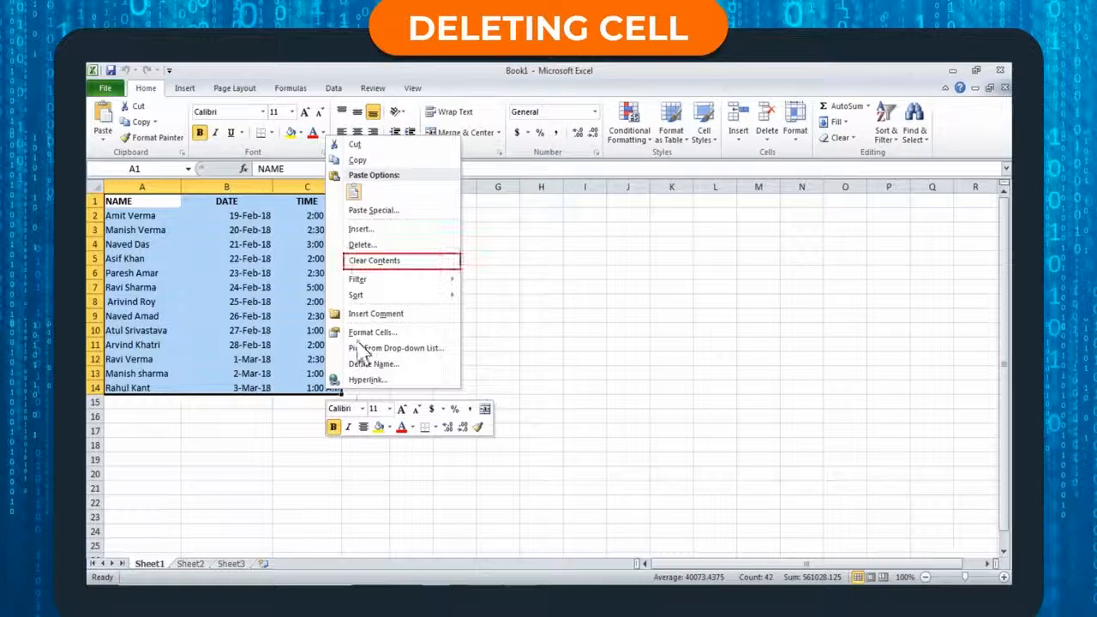
pyautogui.click(386, 261)
pyautogui.hotkey('ctrl', 'z')
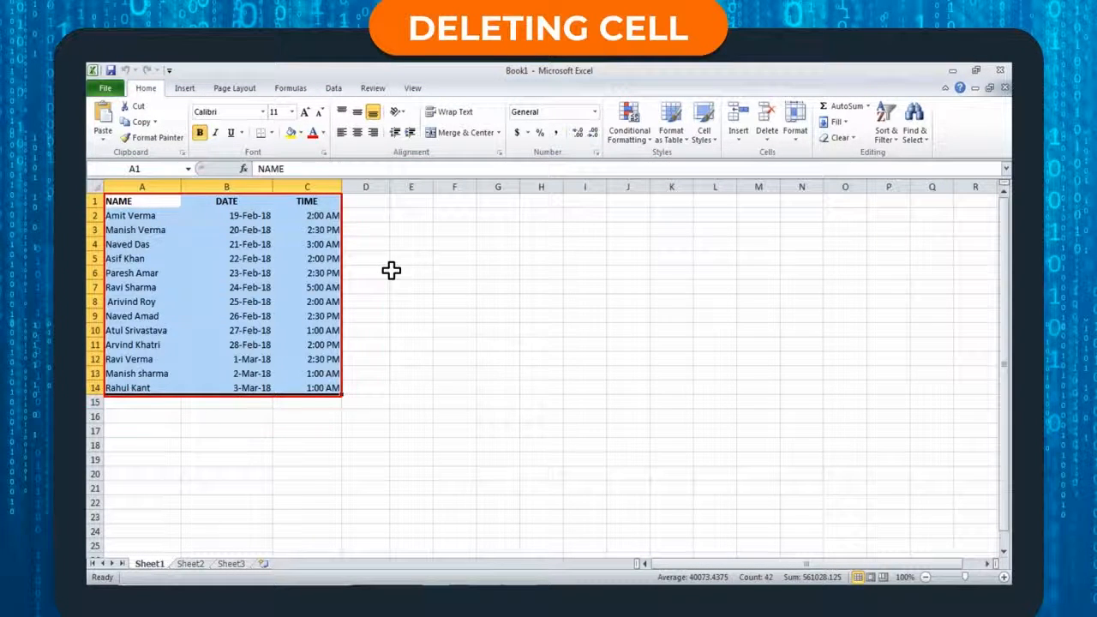
pyautogui.press('Delete')
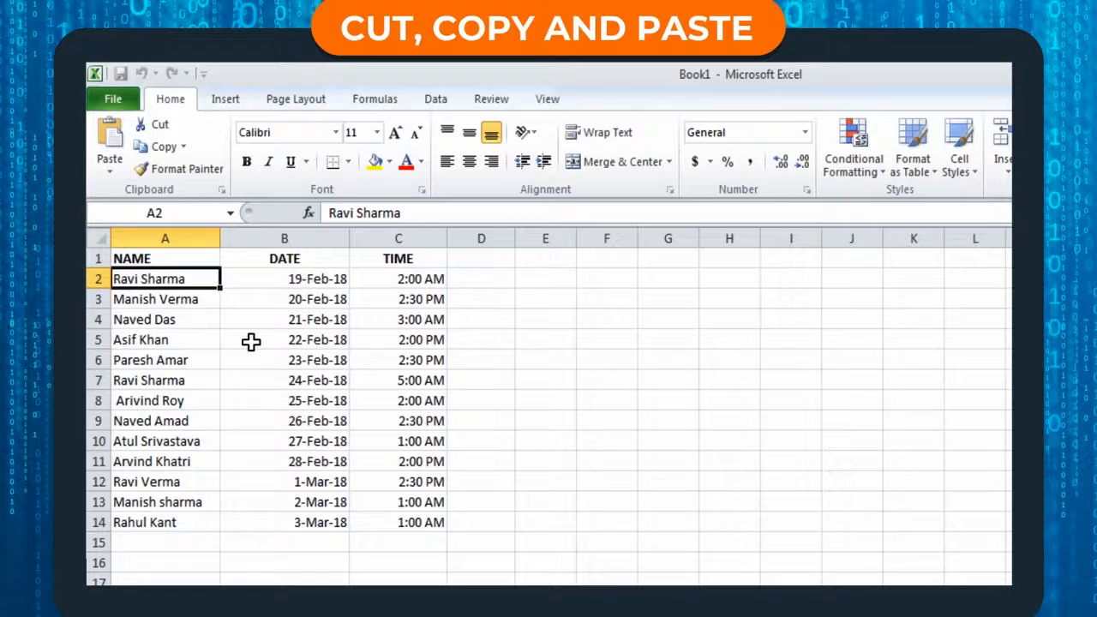
# Cut the whole table A1:C14 and paste it starting at cell H1
pyautogui.click(145, 319)
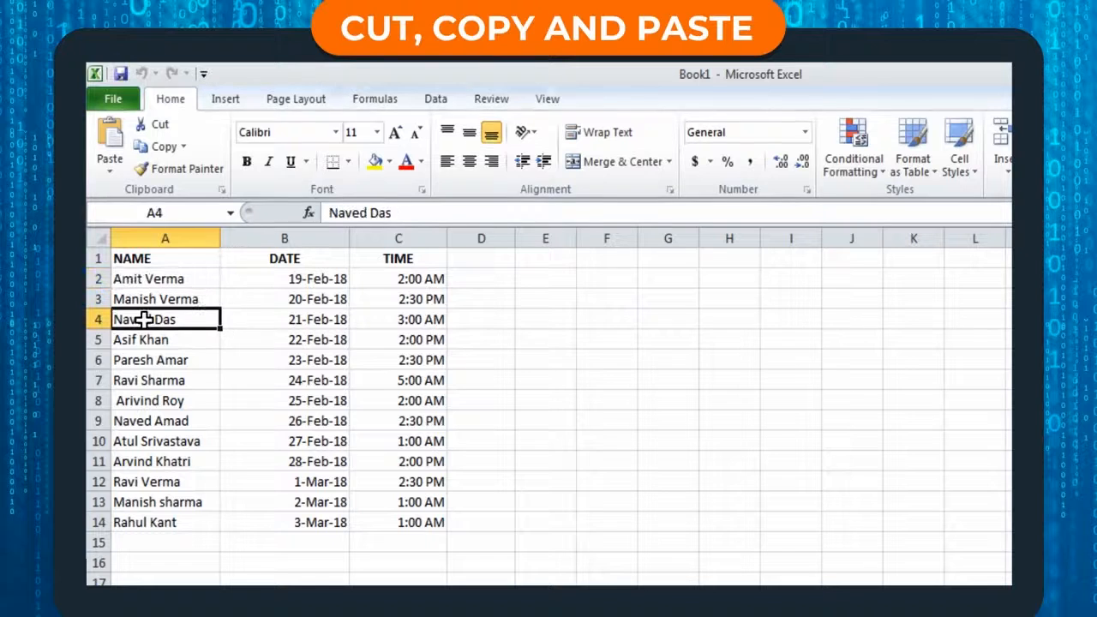
pyautogui.click(124, 257)
pyautogui.hotkey('ctrl', 'a')
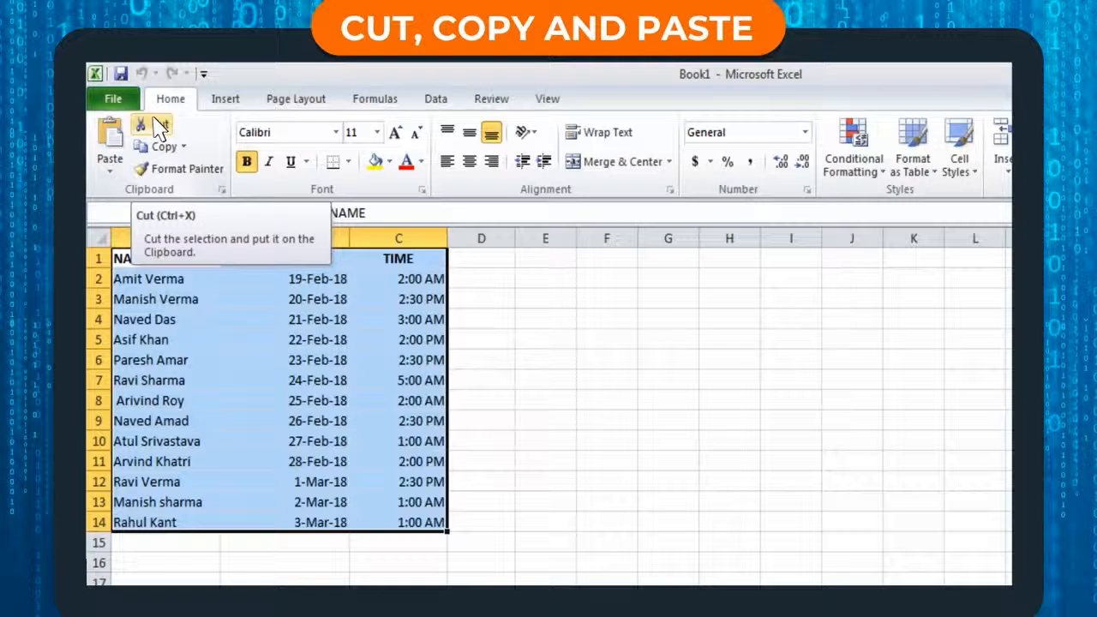
pyautogui.click(158, 127)
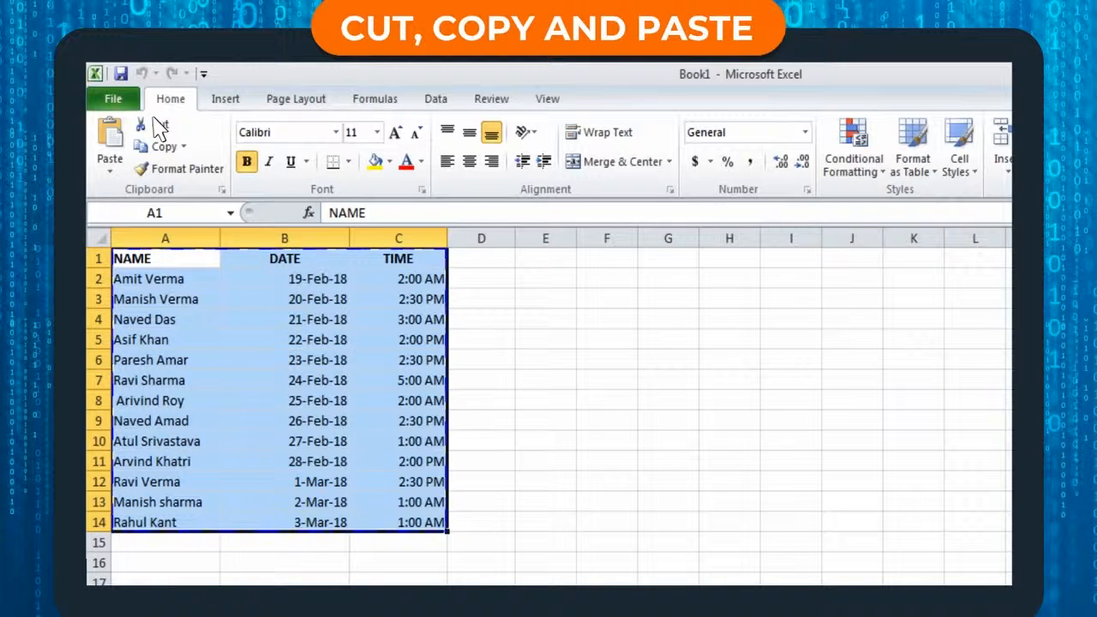
pyautogui.click(736, 260)
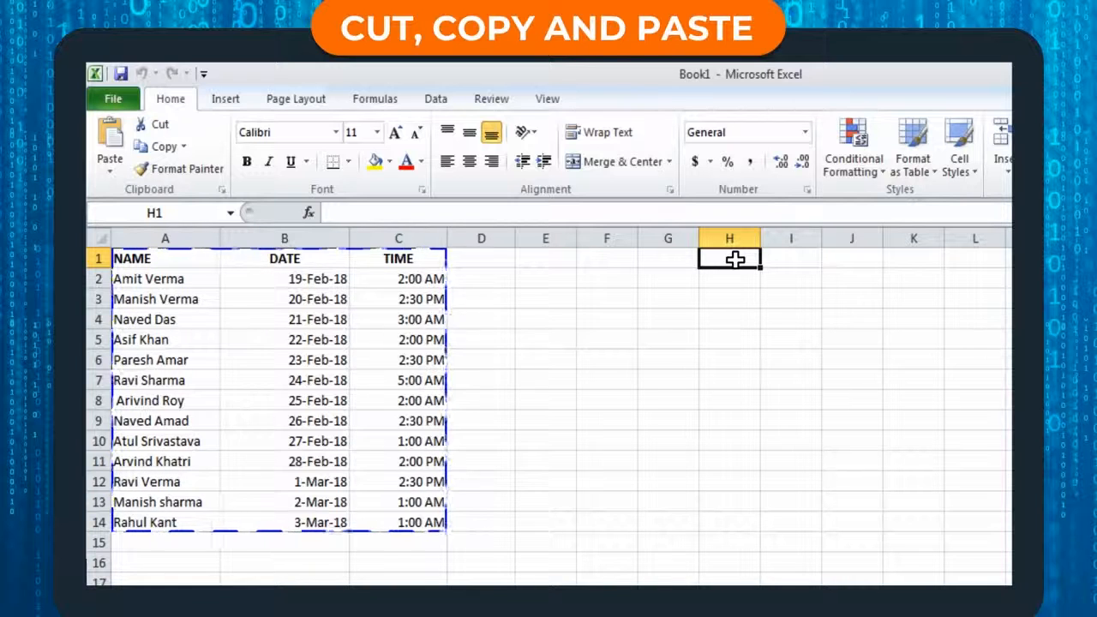
pyautogui.click(108, 138)
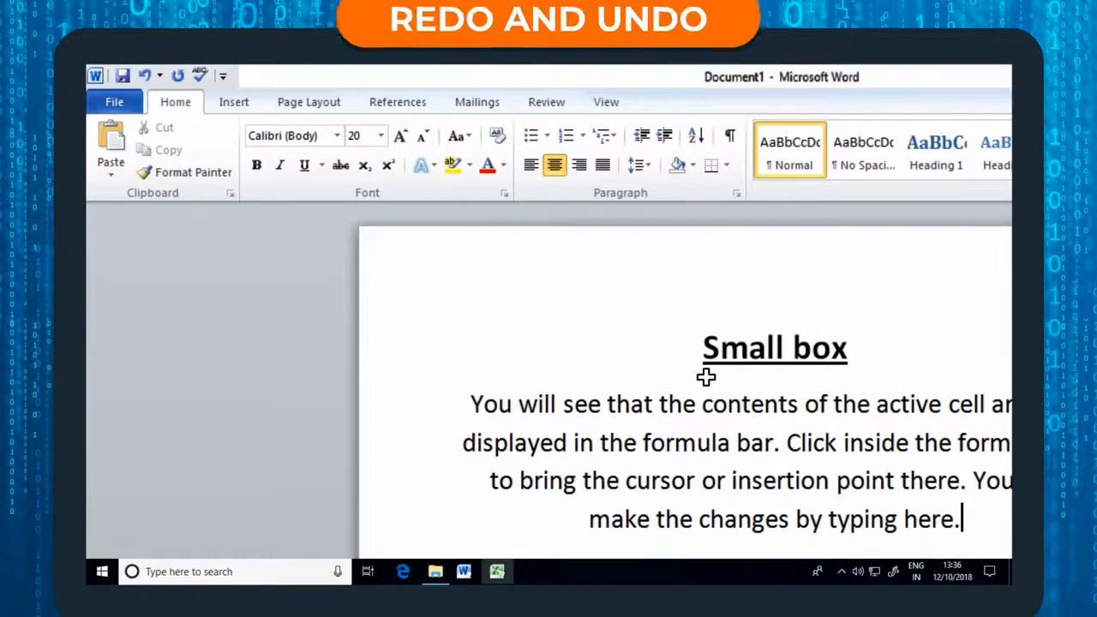
# In the Word document, delete the last characters of the paragraph under the heading "Small box"
pyautogui.press('BackSpace')
pyautogui.press('BackSpace')
pyautogui.press('BackSpace')
pyautogui.press('BackSpace')
pyautogui.press('BackSpace')
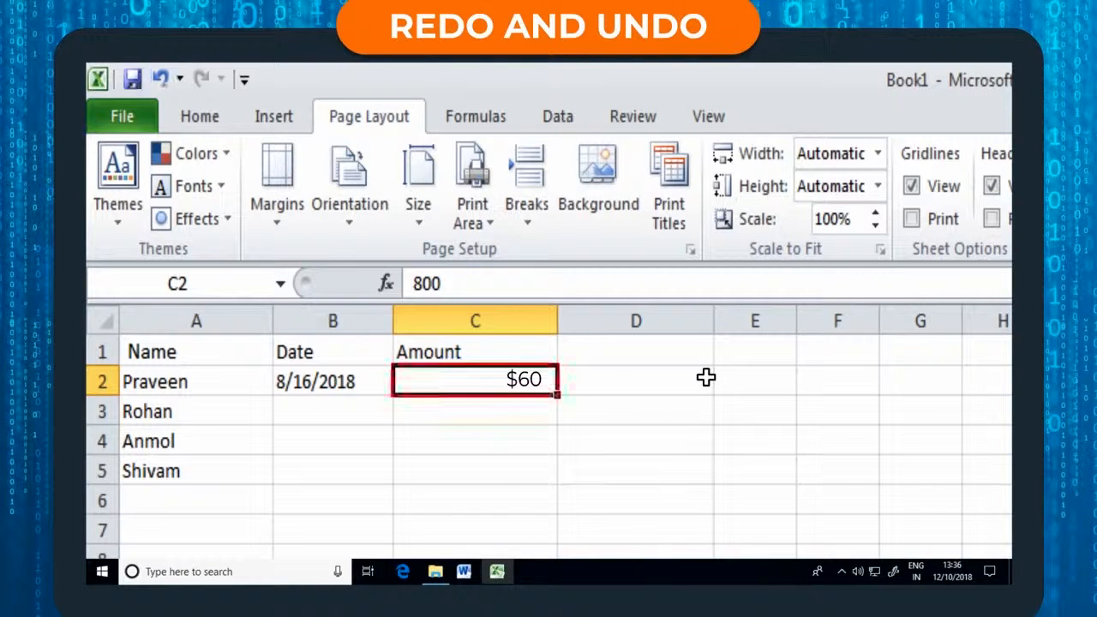
# In the Excel sheet, undo the amount entry in cell C2
pyautogui.hotkey('ctrl', 'z')
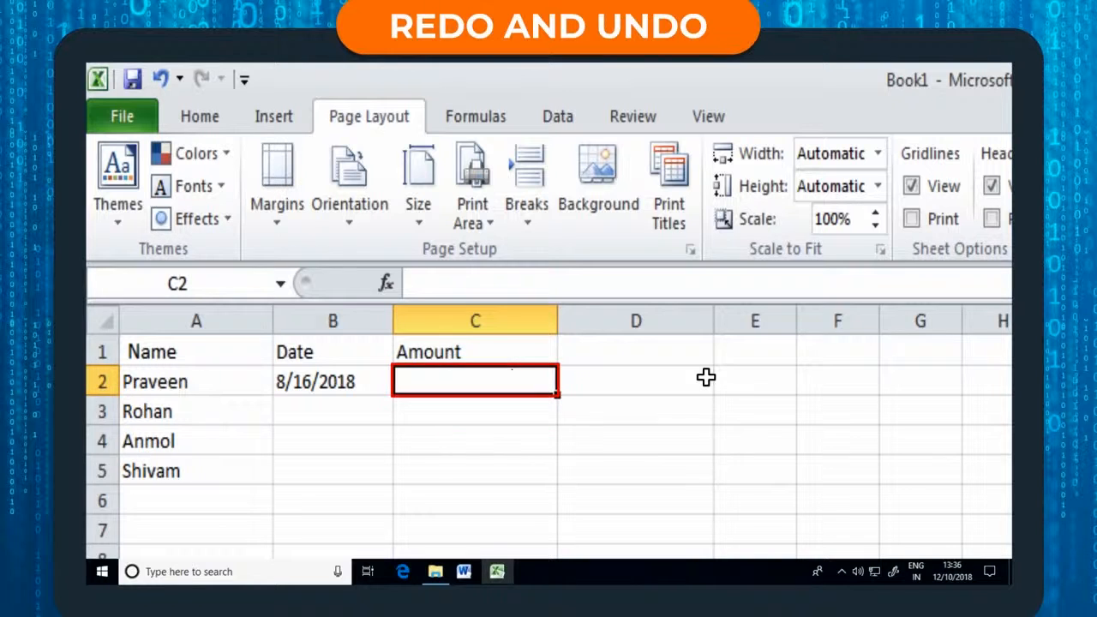
pyautogui.click(163, 77)
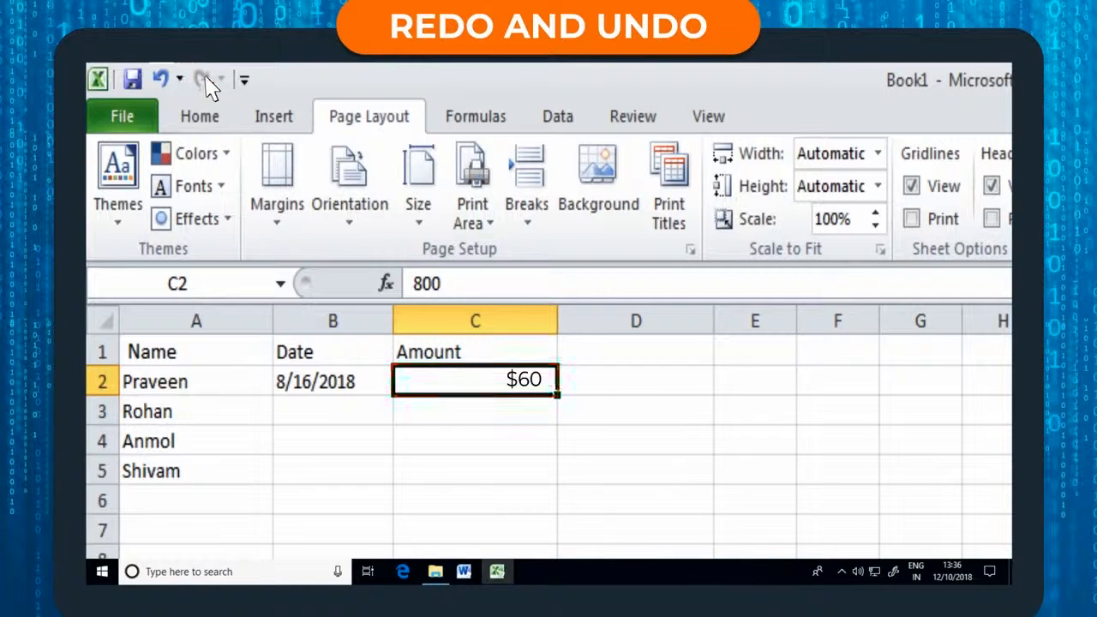
pyautogui.hotkey('ctrl', 'z')
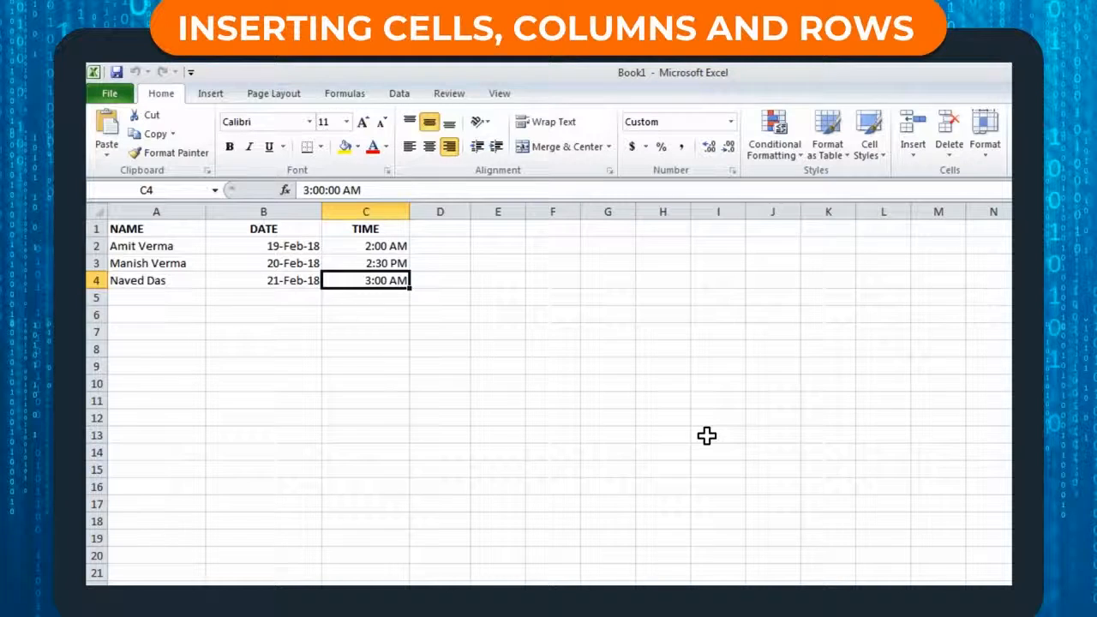
# Insert a cell at C4 with the existing cells shifted down, and repeat the same insertion from cell C4
pyautogui.hotkey('ctrl', 'shift', '+')
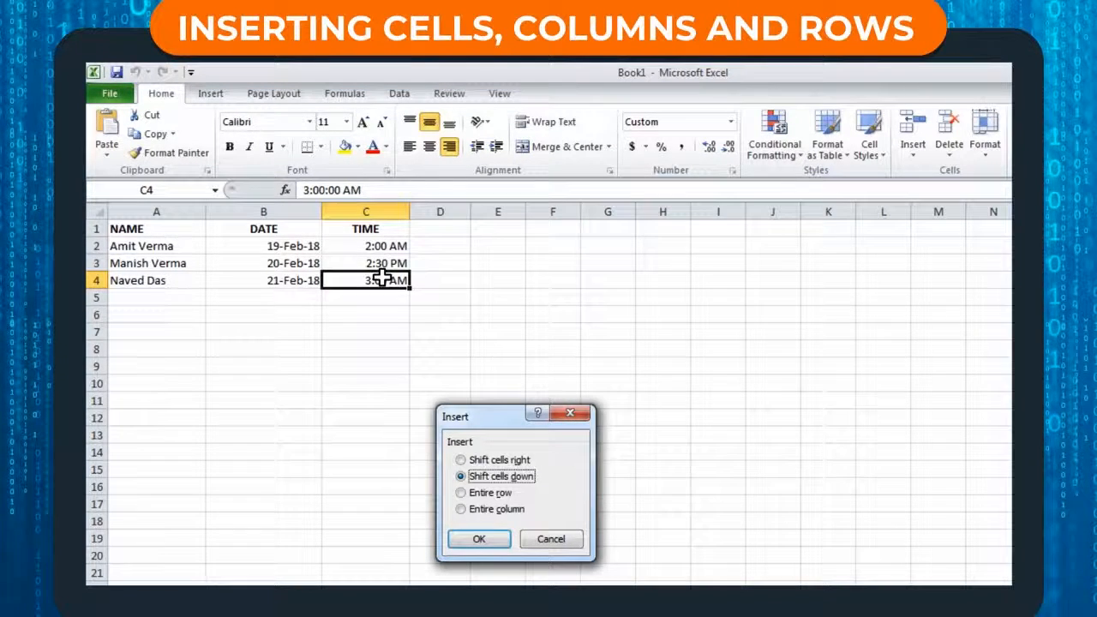
pyautogui.click(493, 539)
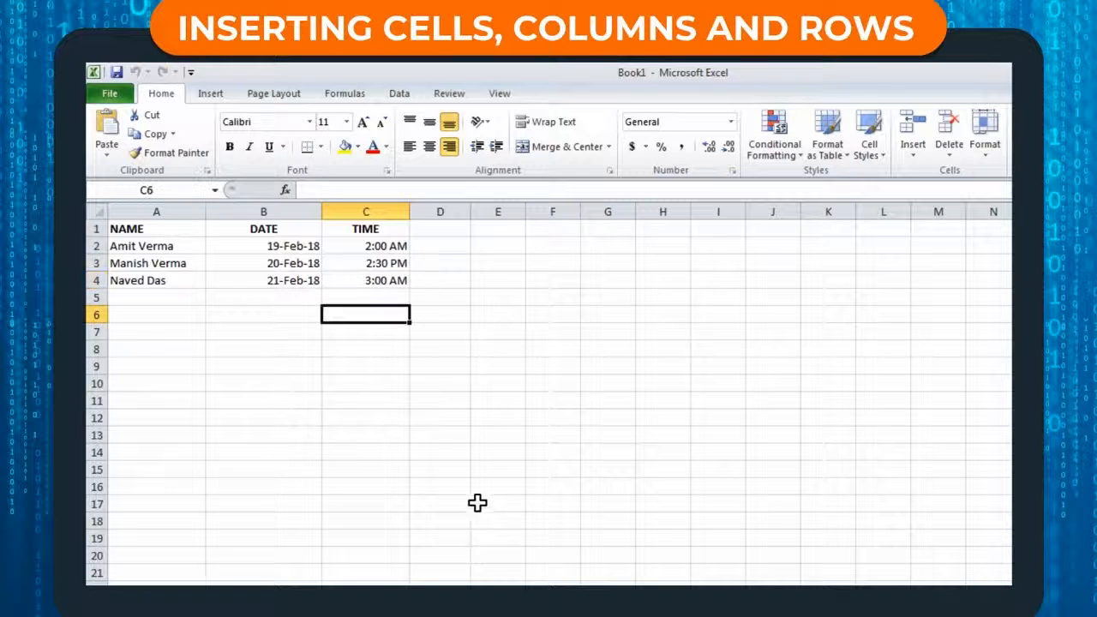
pyautogui.click(385, 282)
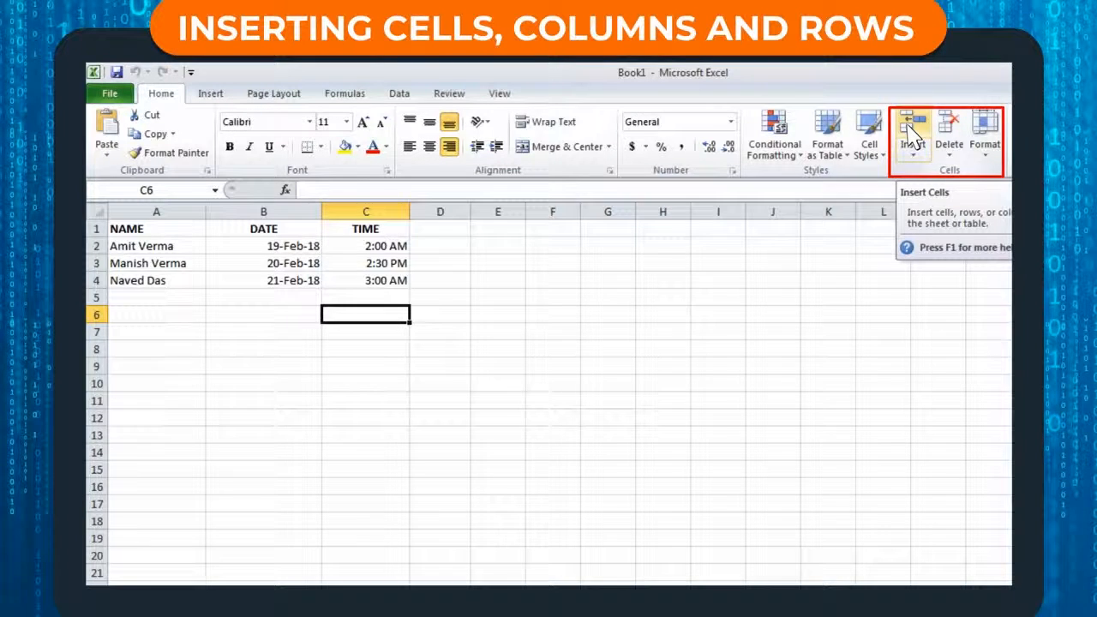
pyautogui.click(912, 142)
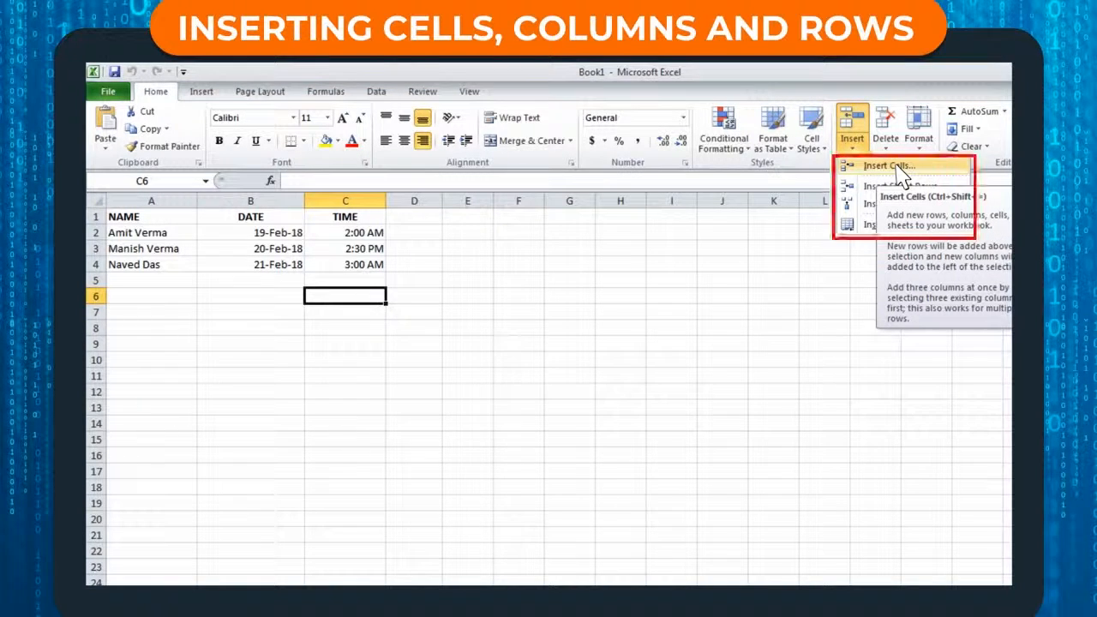
pyautogui.click(896, 165)
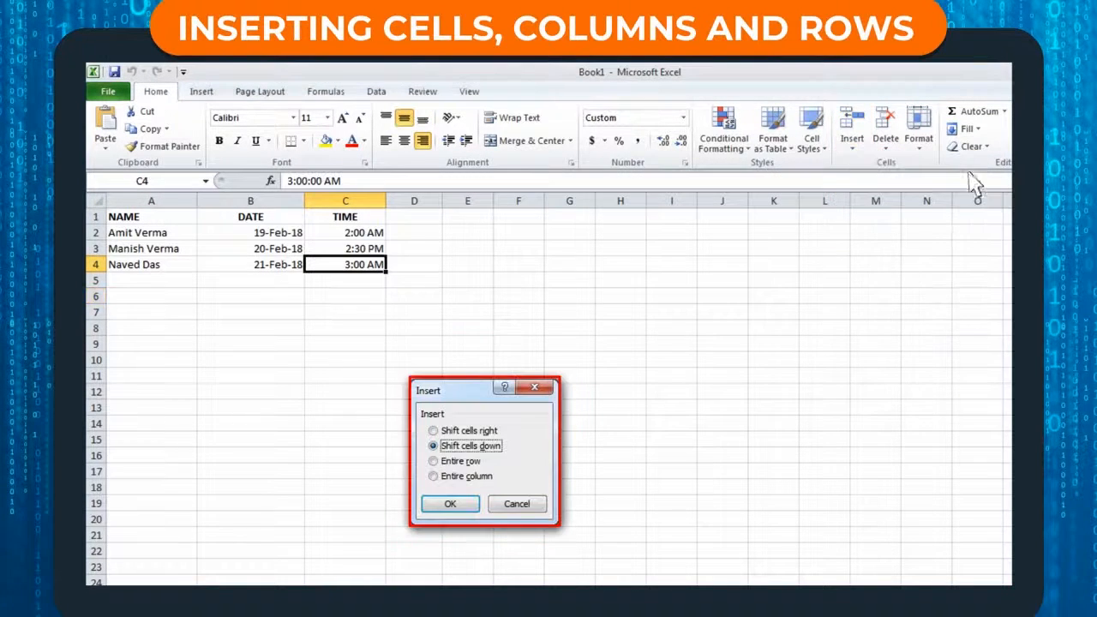
pyautogui.click(452, 506)
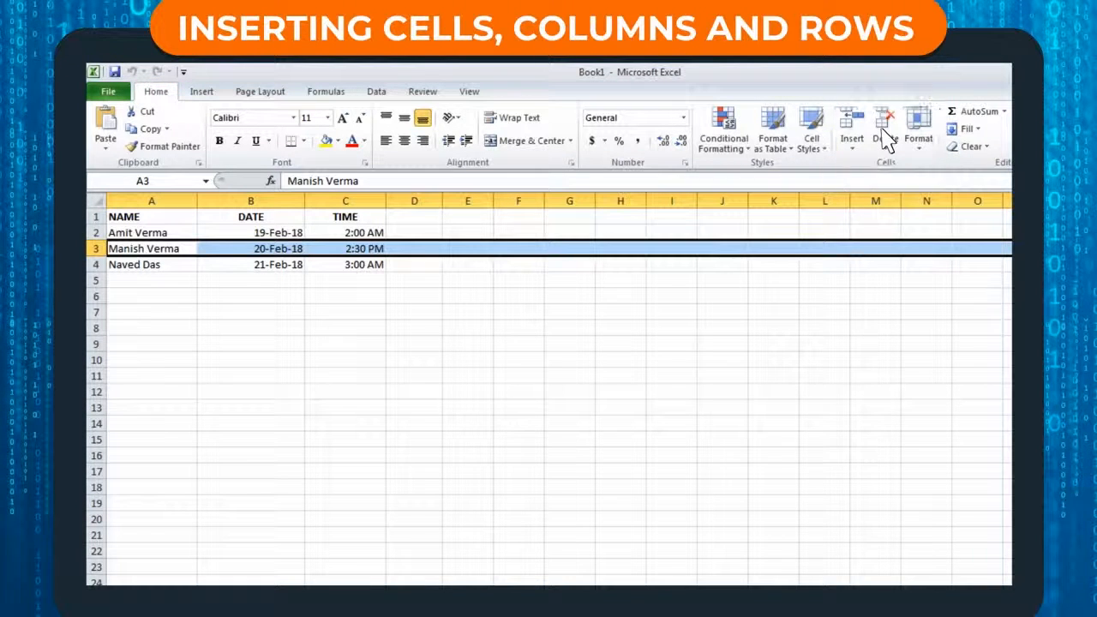
# Insert an entire row above the selected row 3, insert a sheet row there again, and undo the last insertion
pyautogui.click(851, 128)
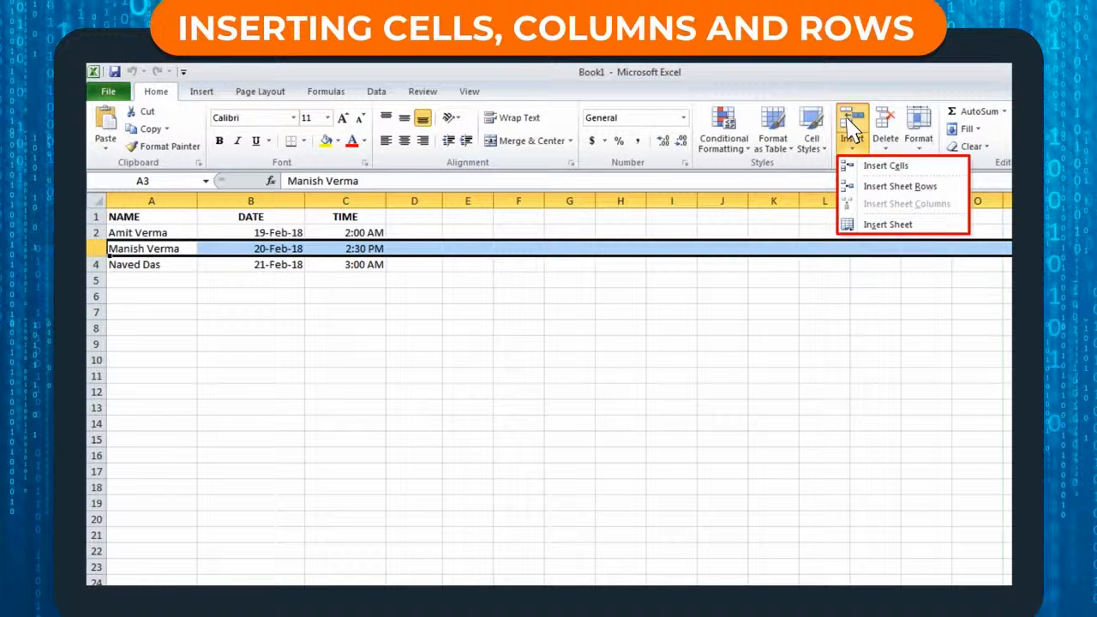
pyautogui.click(885, 166)
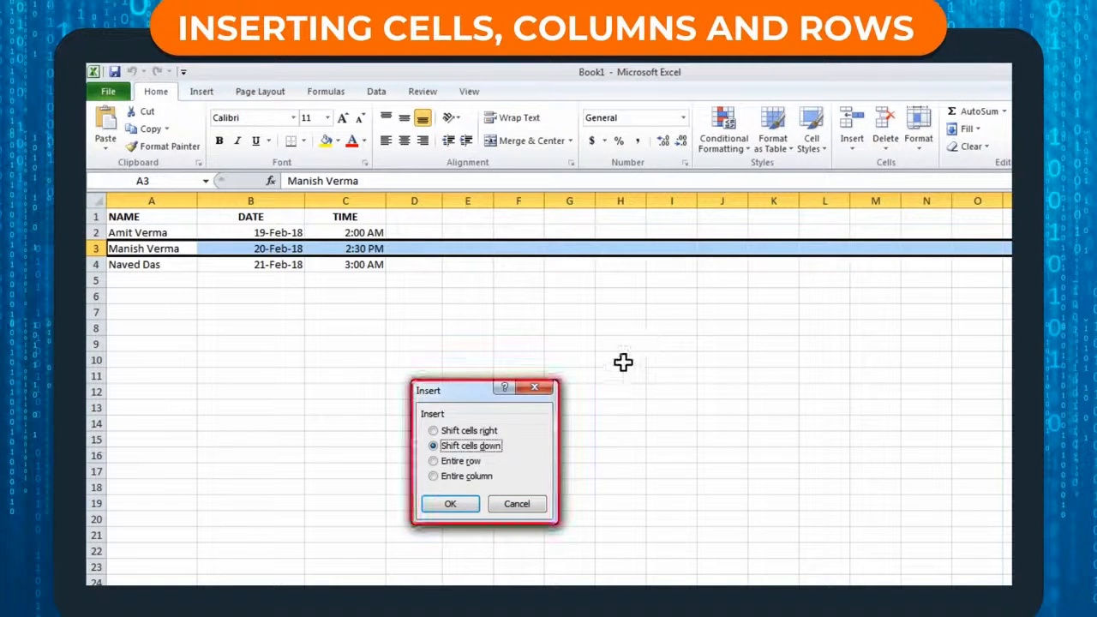
pyautogui.click(460, 463)
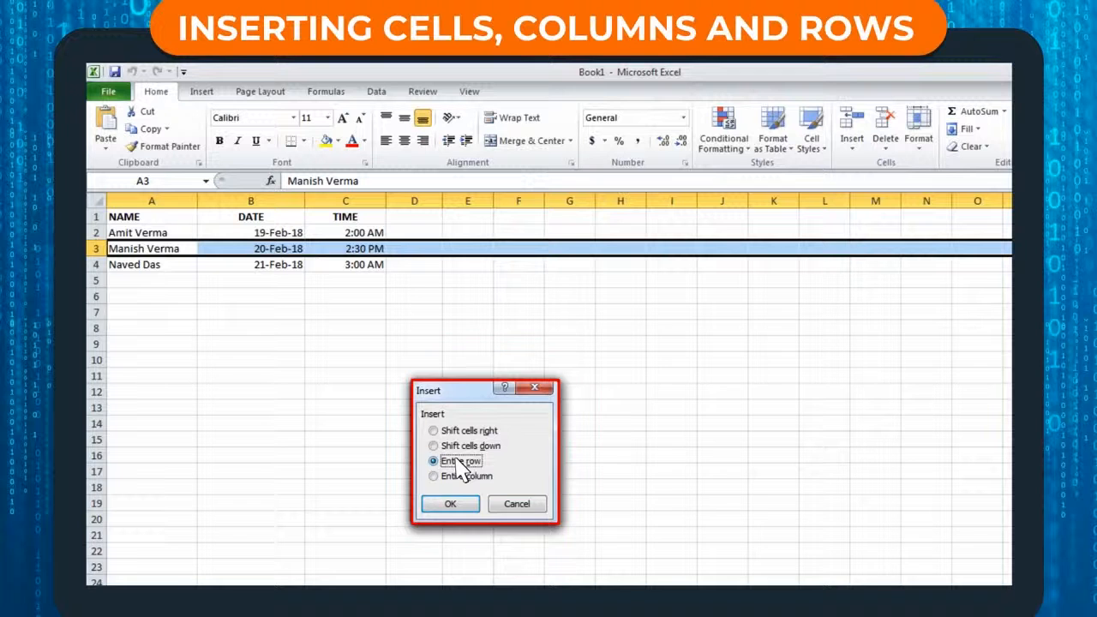
pyautogui.click(460, 506)
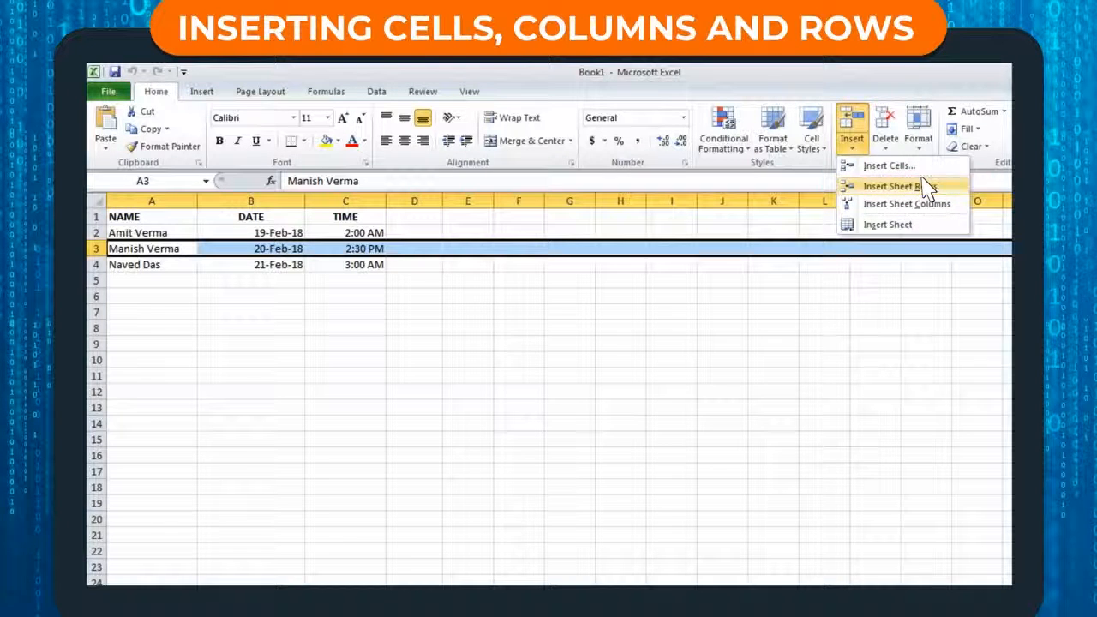
pyautogui.click(892, 186)
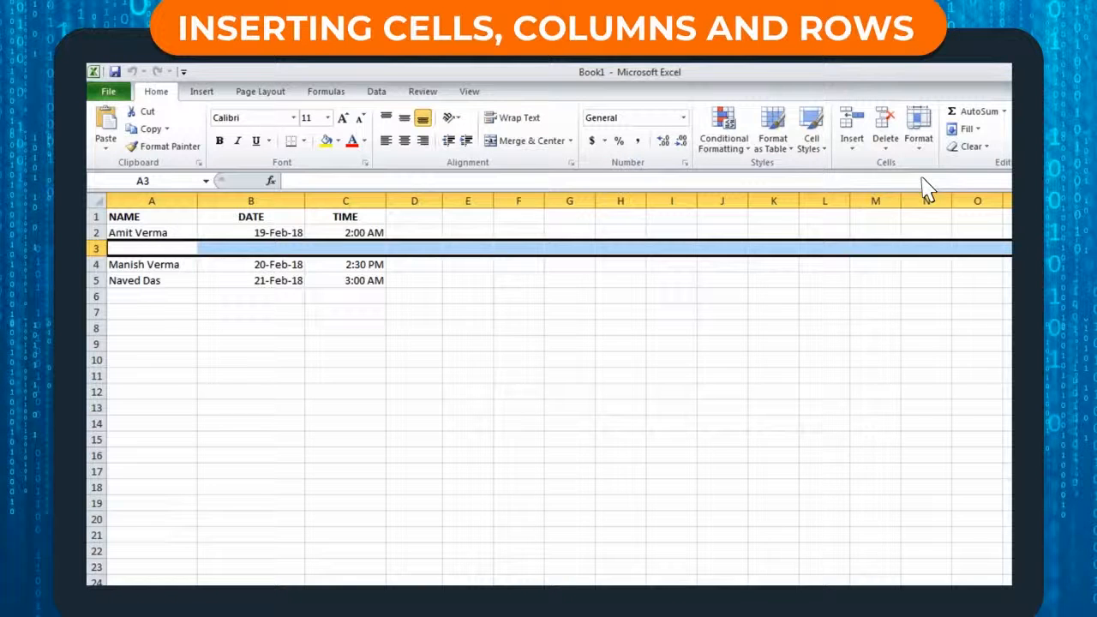
pyautogui.hotkey('ctrl', 'z')
# Insert an entire column before the selected dates in B3:B5 and undo the insertion
pyautogui.click(128, 230)
pyautogui.moveTo(125, 230); pyautogui.dragTo(203, 272)
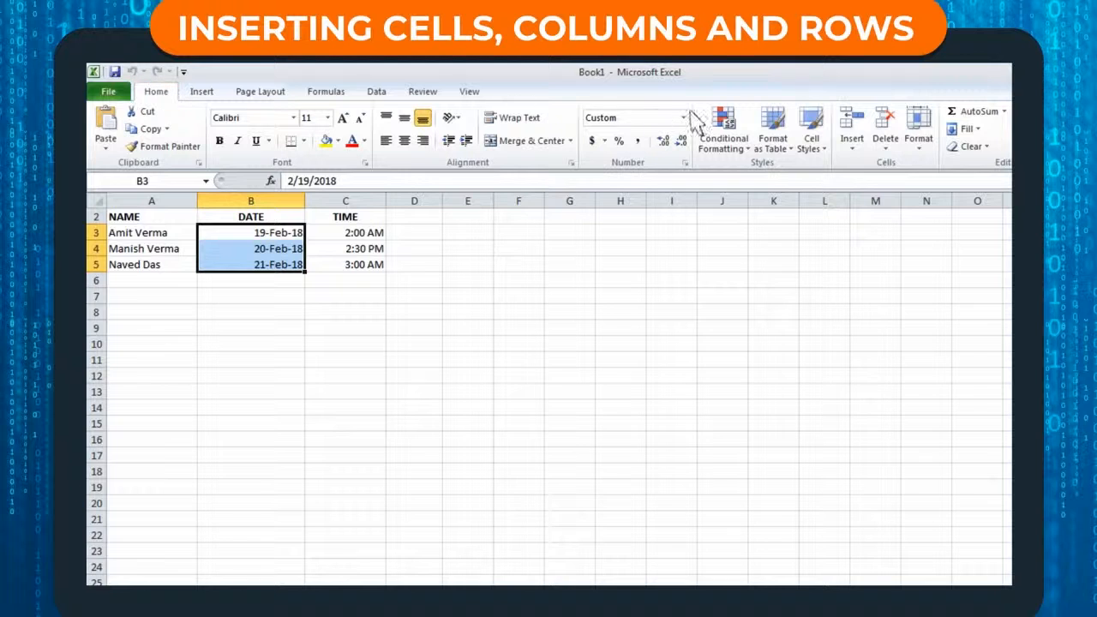
pyautogui.click(849, 124)
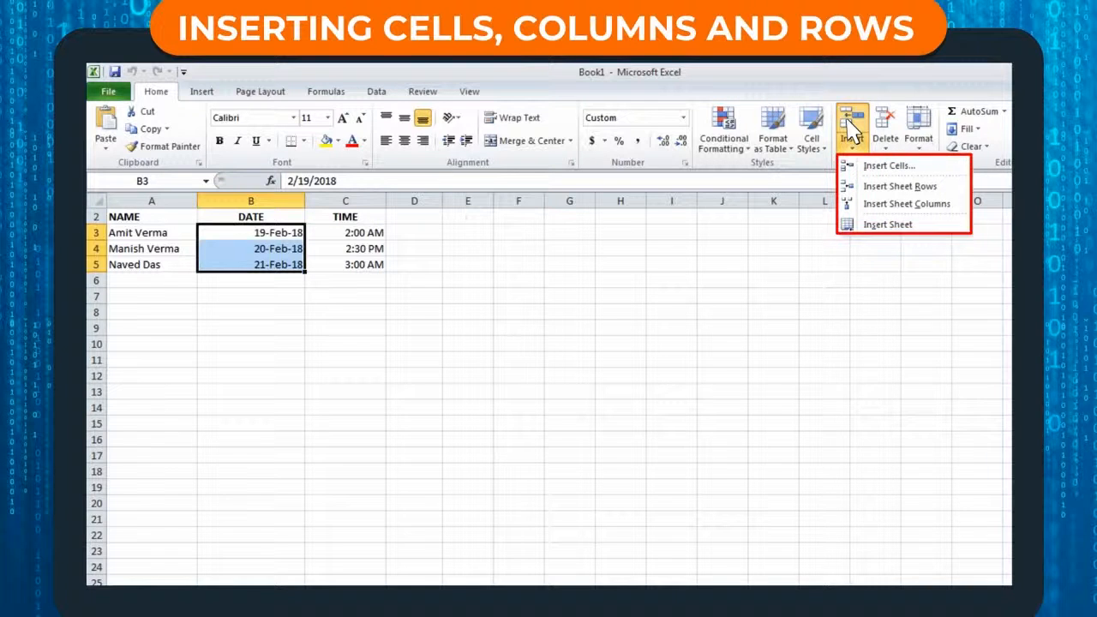
pyautogui.click(892, 166)
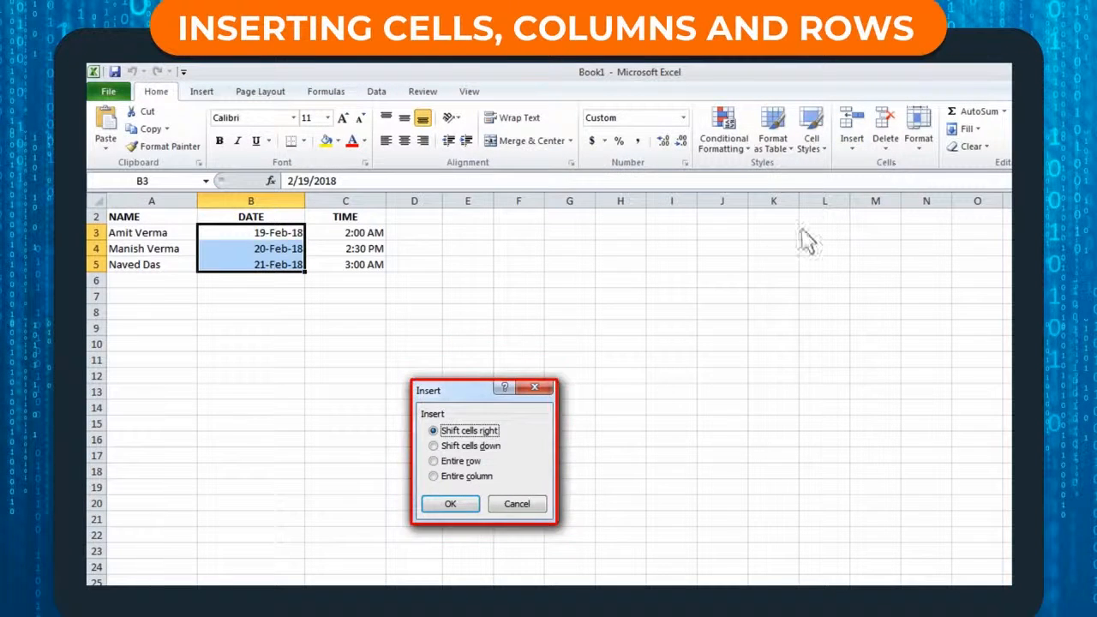
pyautogui.click(460, 479)
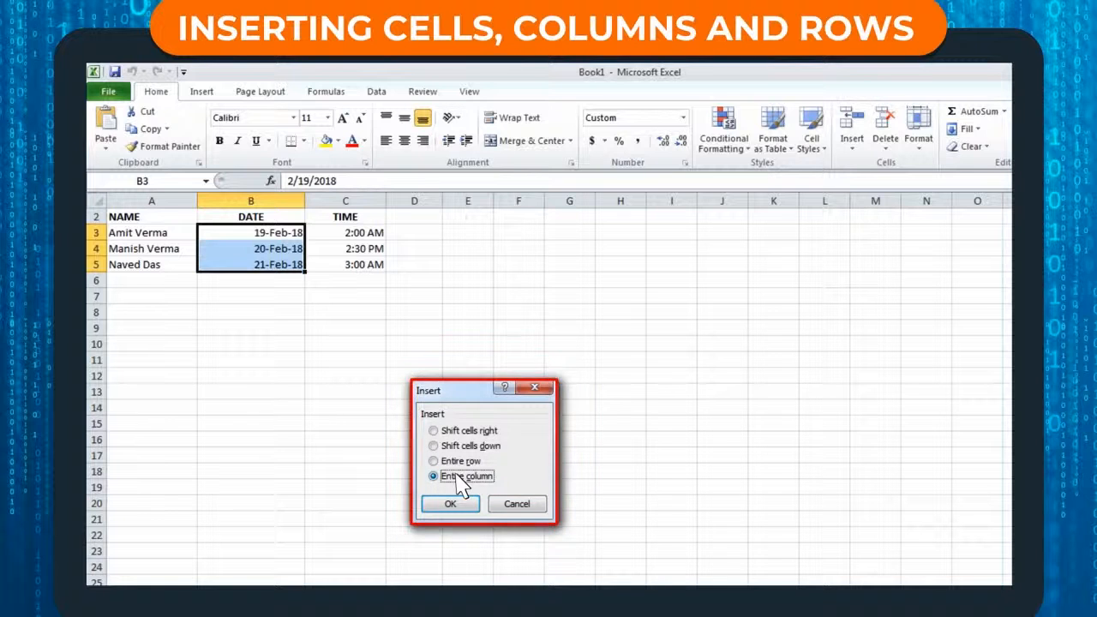
pyautogui.click(452, 505)
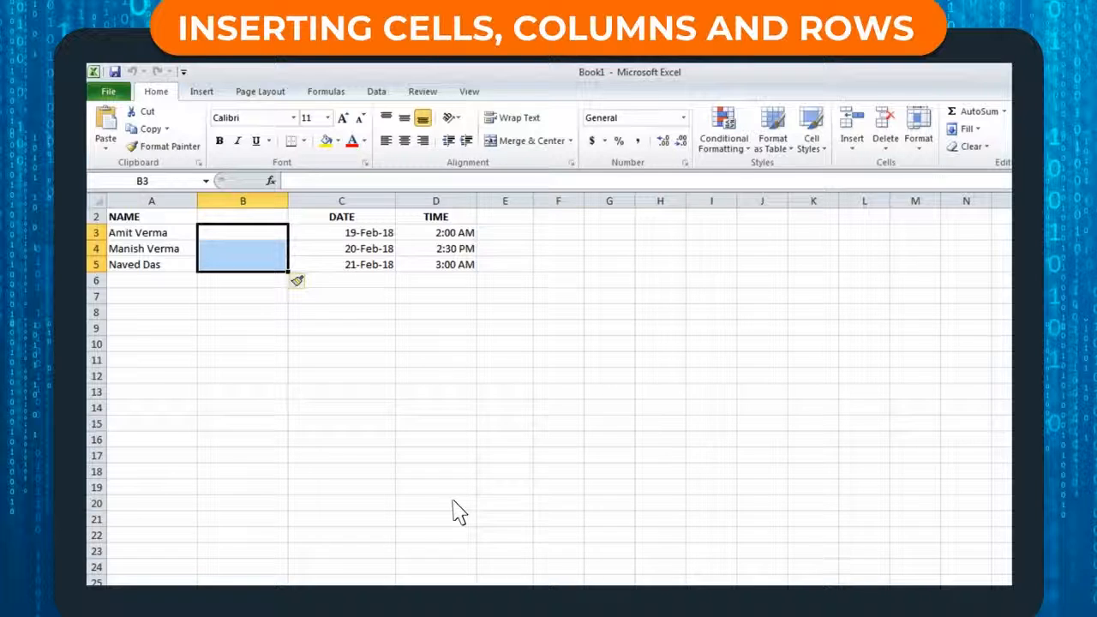
pyautogui.hotkey('ctrl', 'z')
# Select the names and dates in A3:B5 and open the choices for inserting cells, rows or columns
pyautogui.click(128, 233)
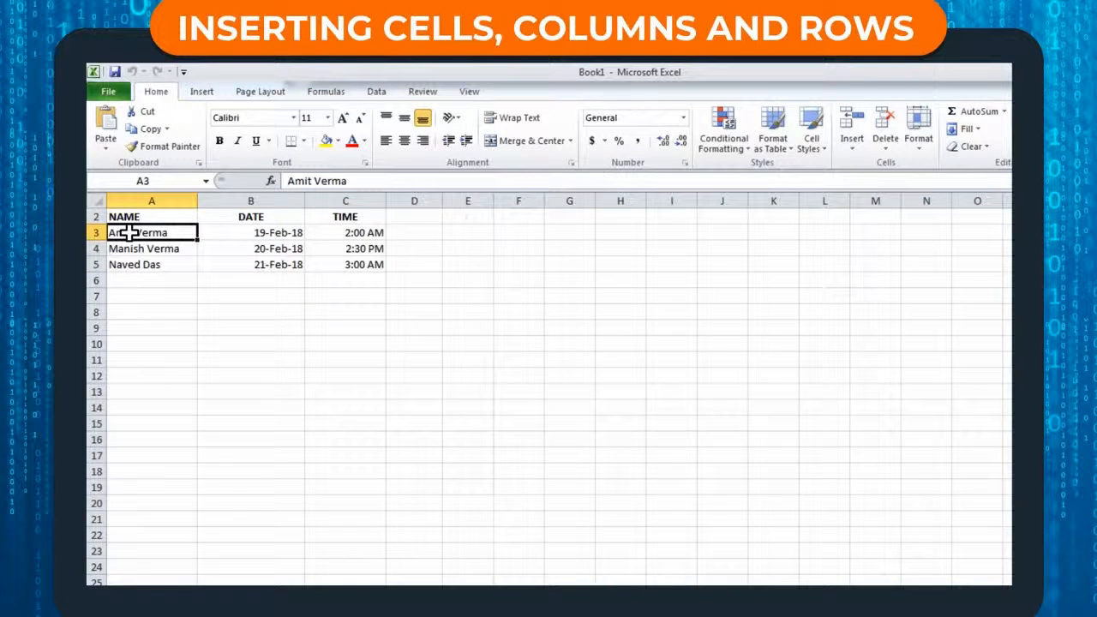
pyautogui.moveTo(129, 232); pyautogui.dragTo(297, 270)
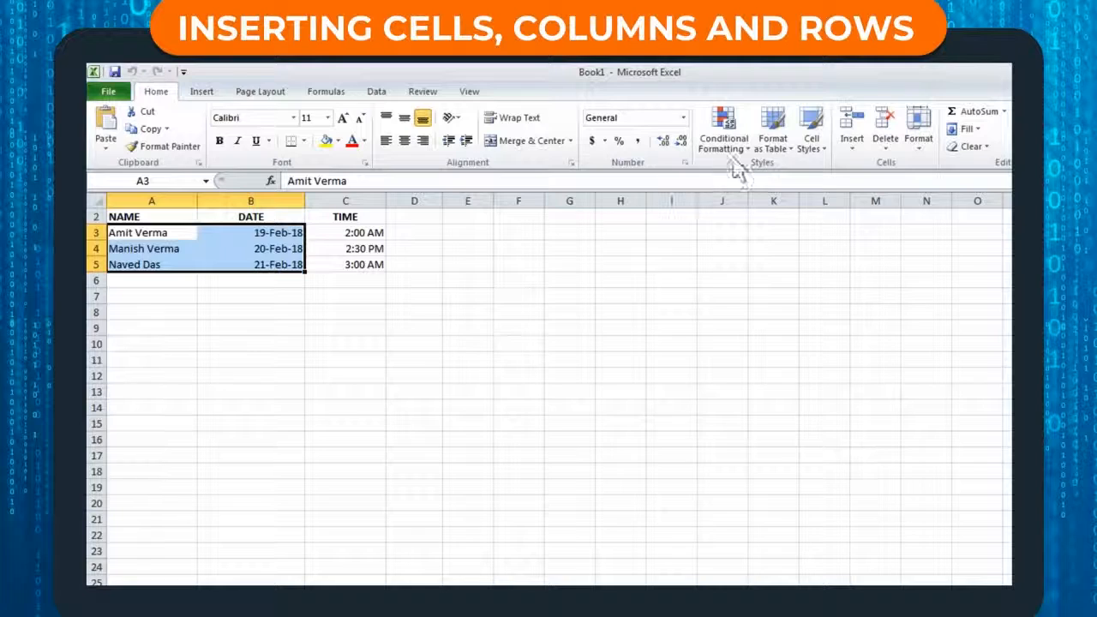
pyautogui.click(851, 137)
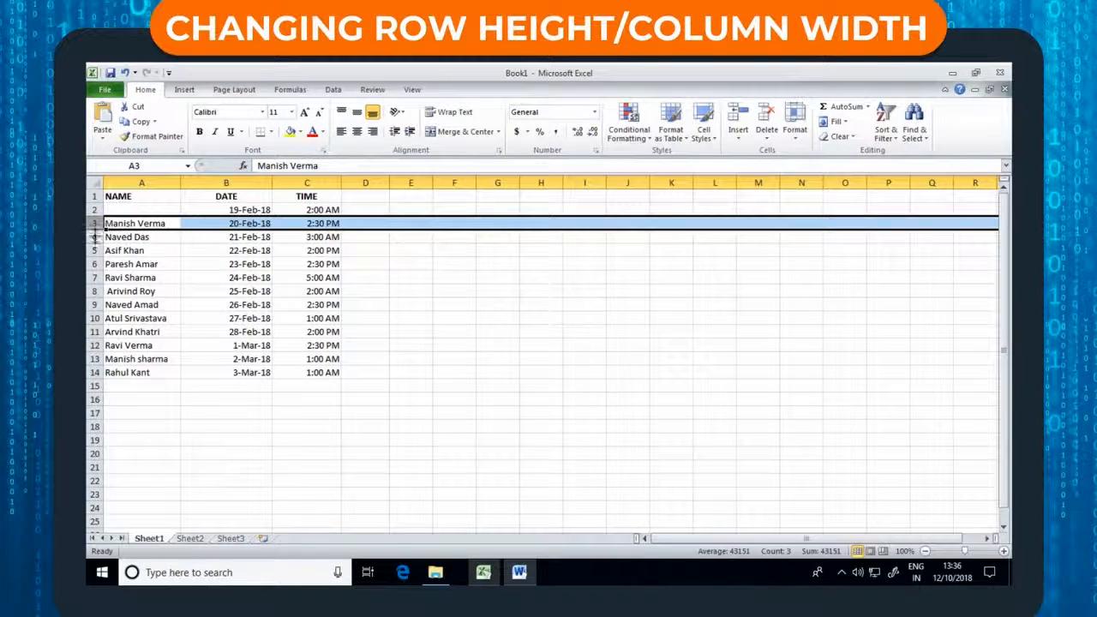
# Increase the height of row 4 and widen the NAME column A
pyautogui.moveTo(96, 235); pyautogui.dragTo(106, 243)
pyautogui.click(159, 183)
pyautogui.moveTo(181, 183); pyautogui.dragTo(234, 182)
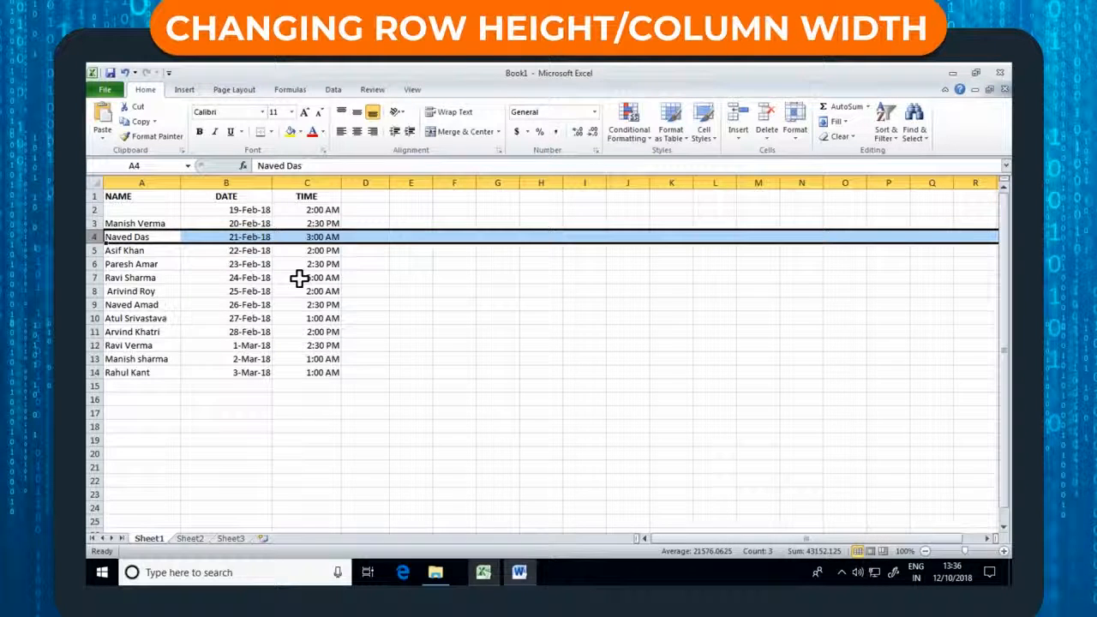
# Select the entire row 3, and reduce the selection to cell A3 only
pyautogui.click(95, 223)
pyautogui.moveTo(96, 229)
pyautogui.mouseDown()
pyautogui.moveTo(96, 242)
pyautogui.moveTo(96, 229)
pyautogui.mouseUp()
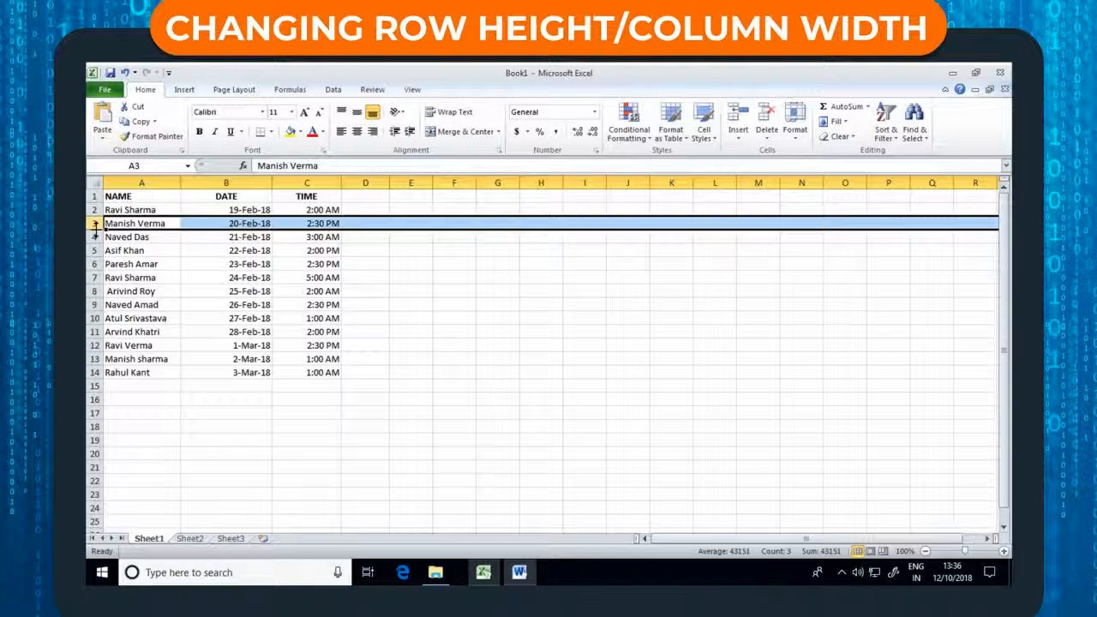
pyautogui.click(139, 223)
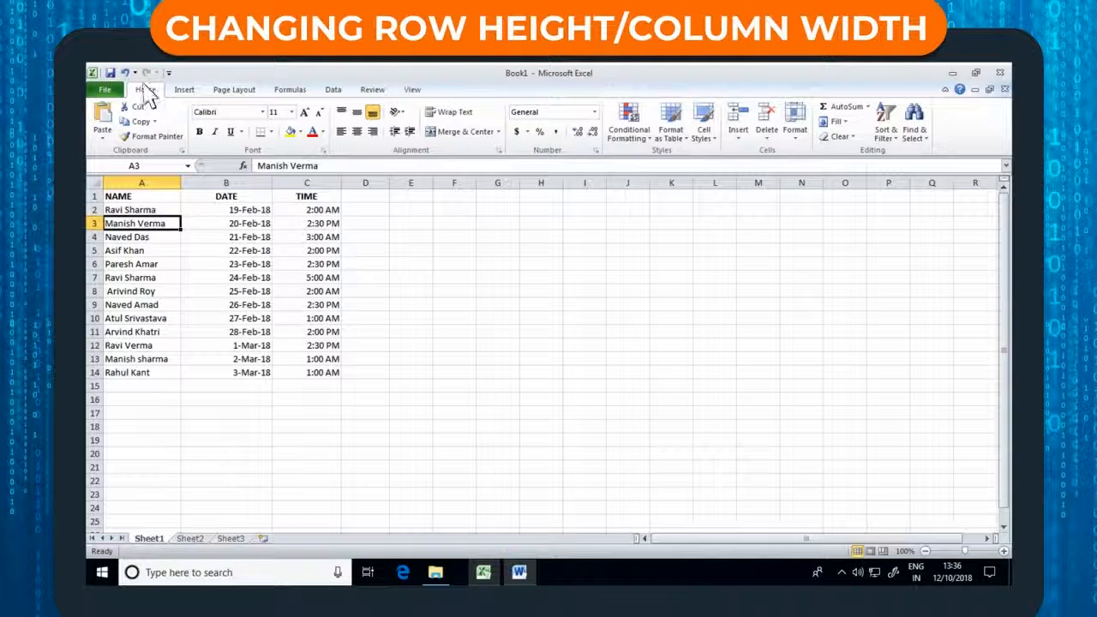
# Set the height of row 3 to 20 and undo the height change
pyautogui.click(795, 120)
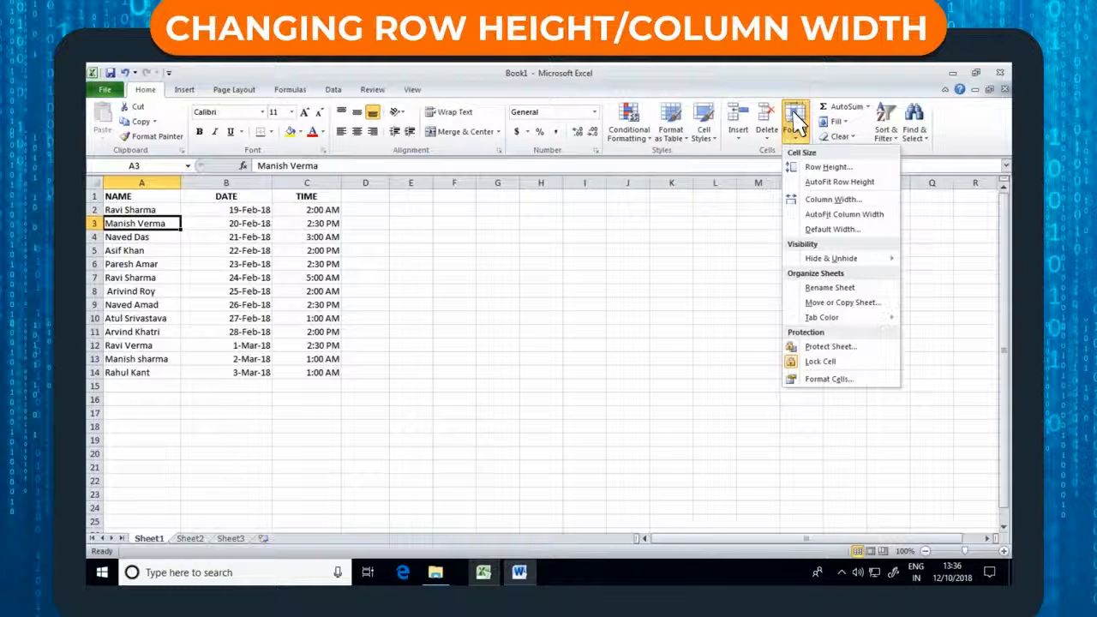
pyautogui.click(825, 167)
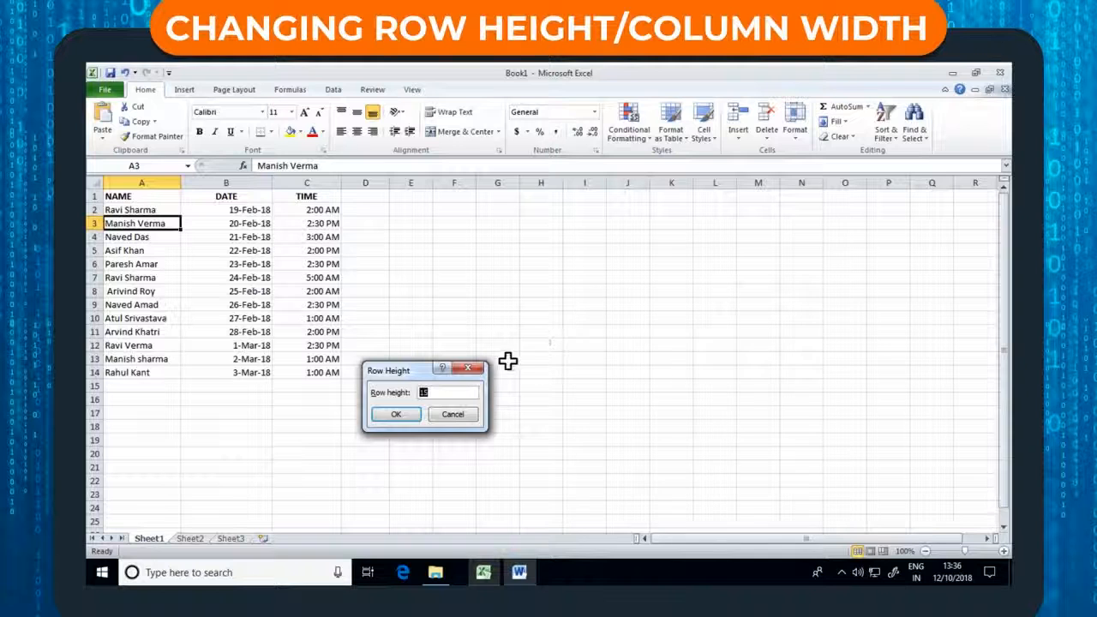
pyautogui.click(431, 392)
pyautogui.write('20')
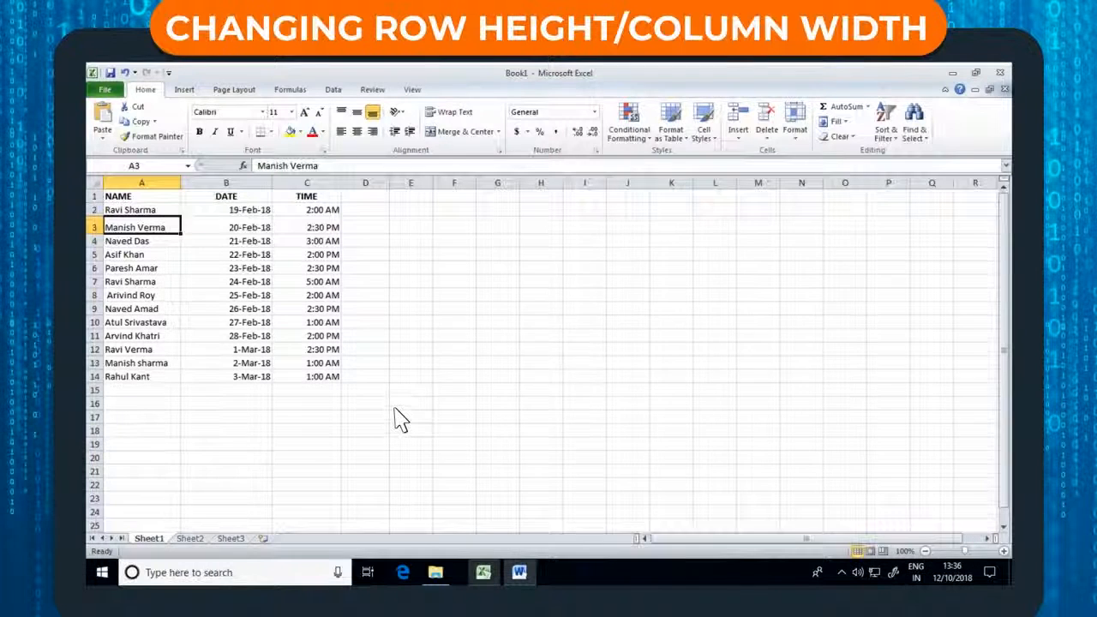
pyautogui.hotkey('ctrl', 'z')
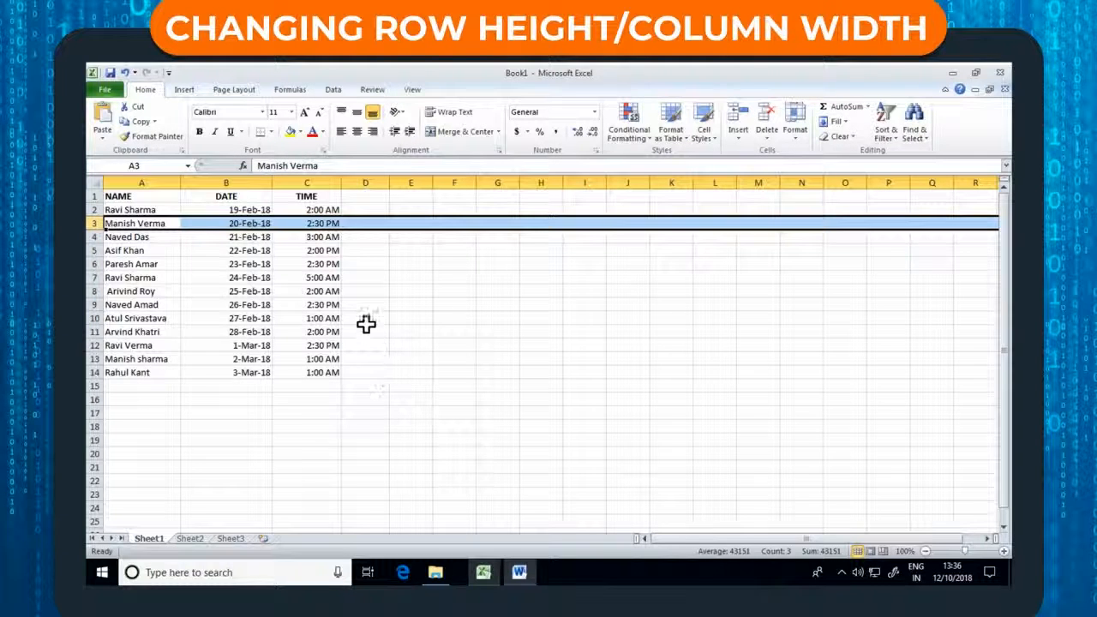
# Set the width of the TIME column C to 40
pyautogui.click(332, 224)
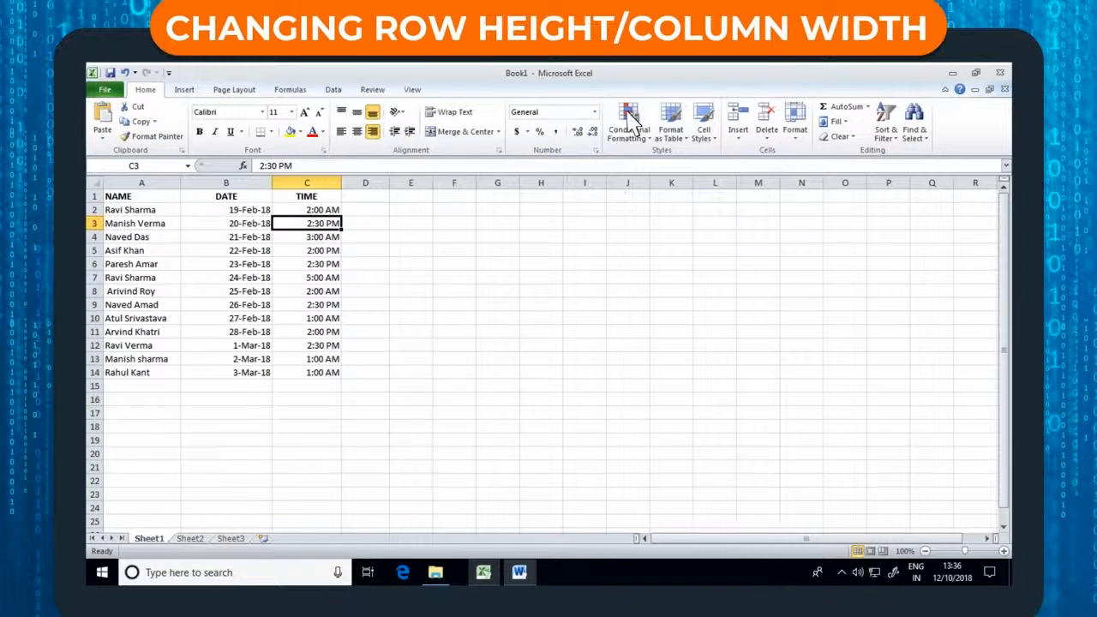
pyautogui.click(797, 133)
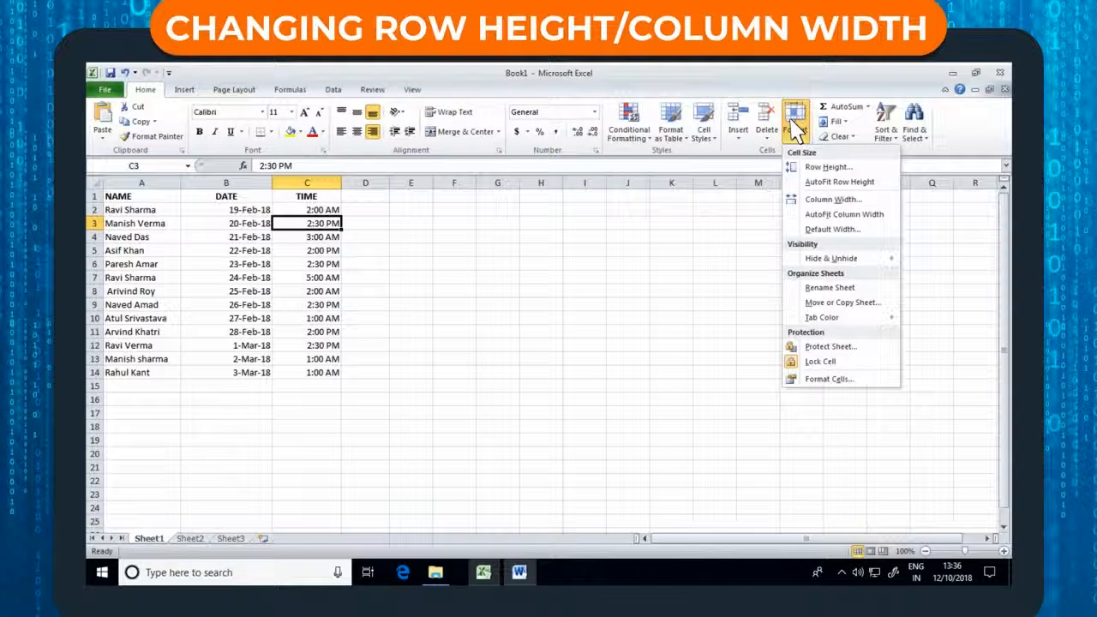
pyautogui.click(819, 199)
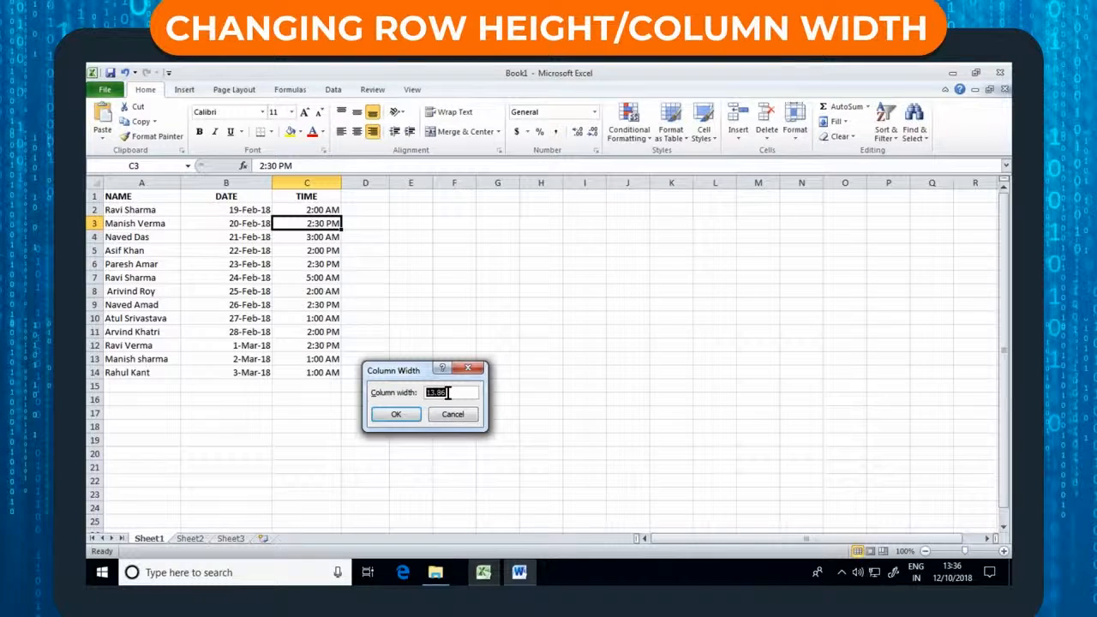
pyautogui.write('40')
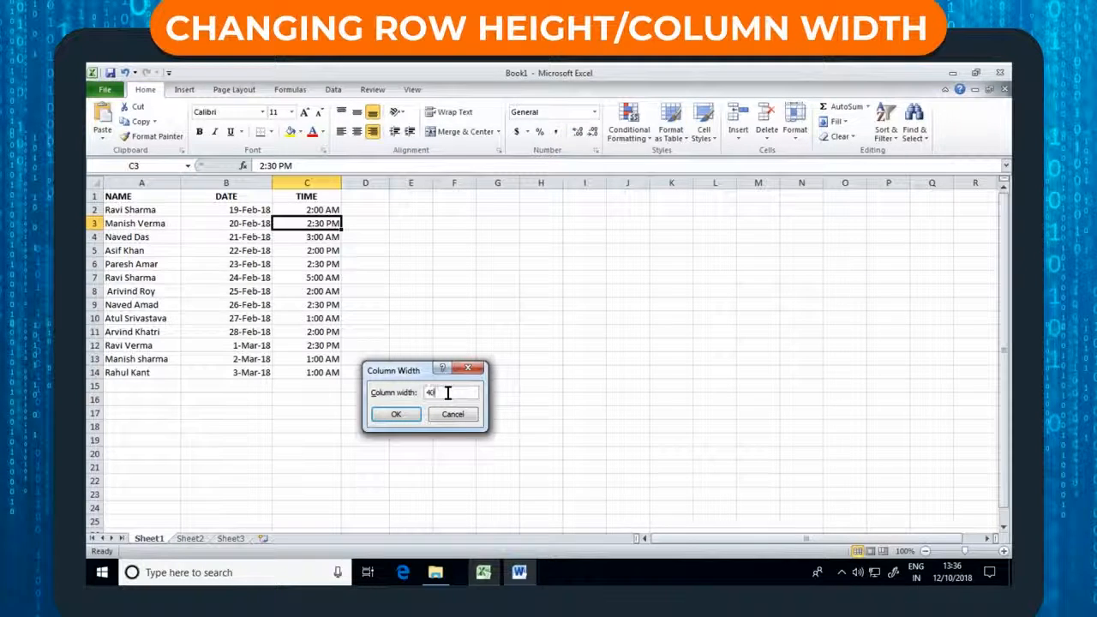
pyautogui.click(396, 416)
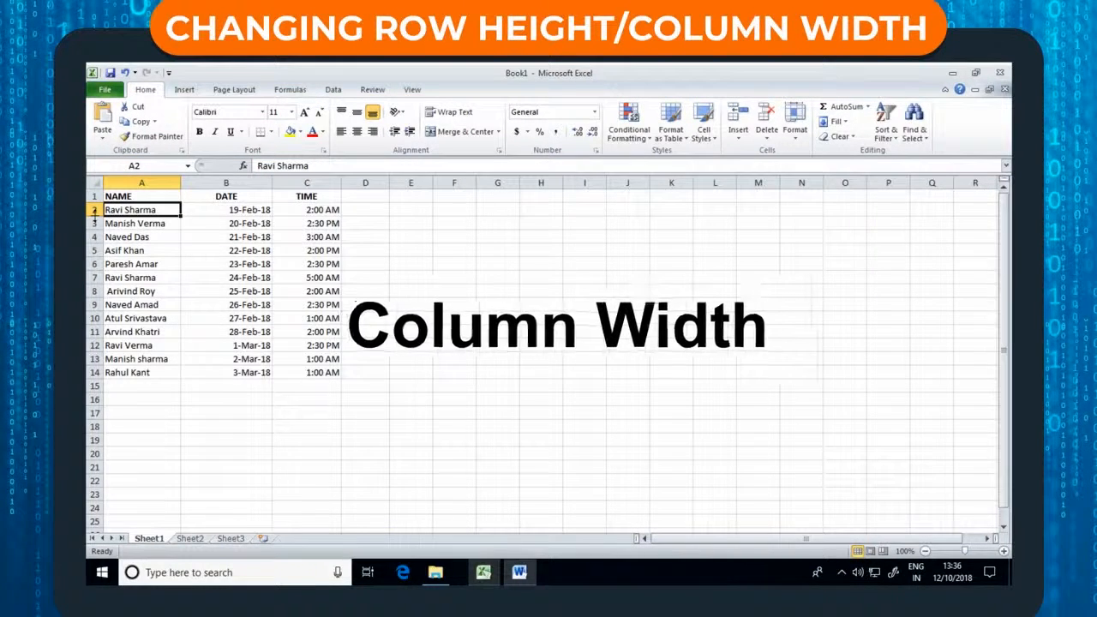
# Try increasing the height of row 2, and make row 5 slightly taller than the other rows
pyautogui.moveTo(94, 216); pyautogui.dragTo(95, 234)
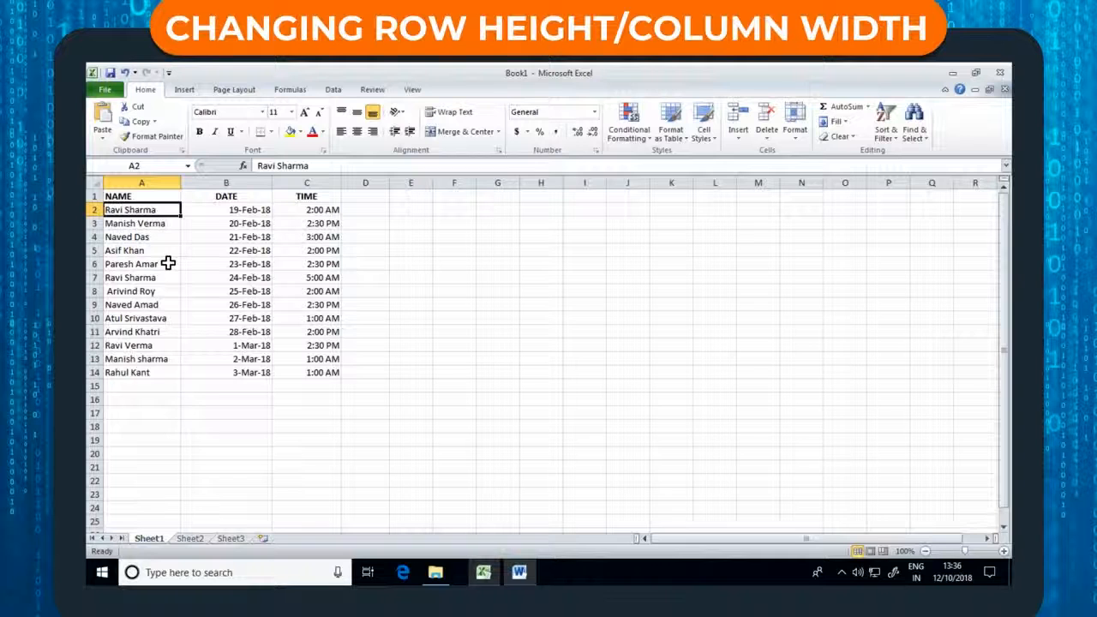
pyautogui.click(163, 250)
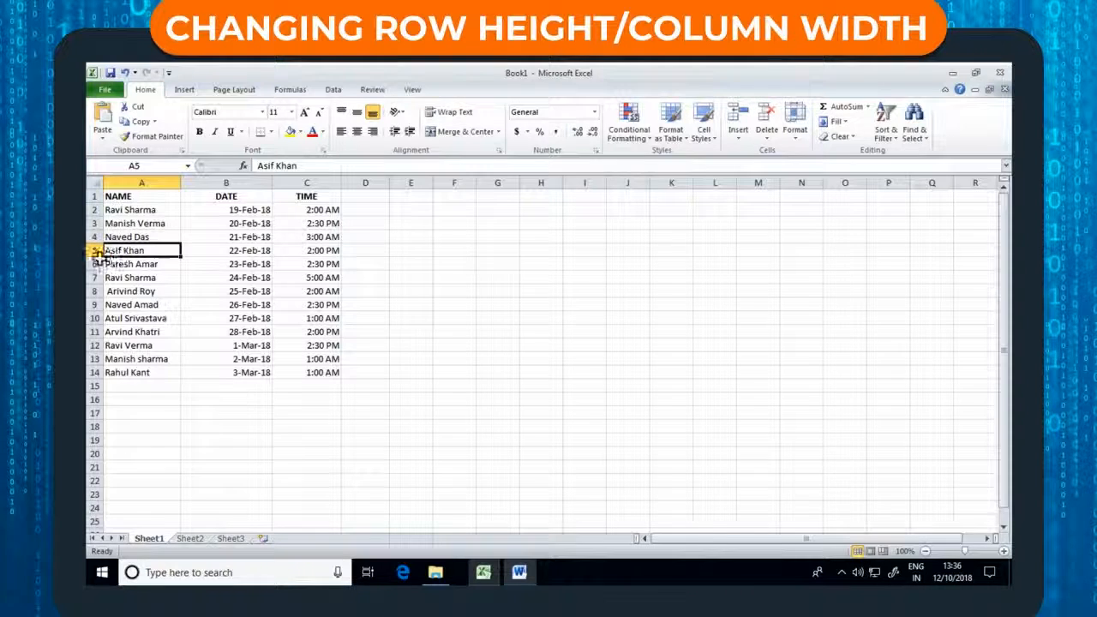
pyautogui.moveTo(94, 256); pyautogui.dragTo(94, 273)
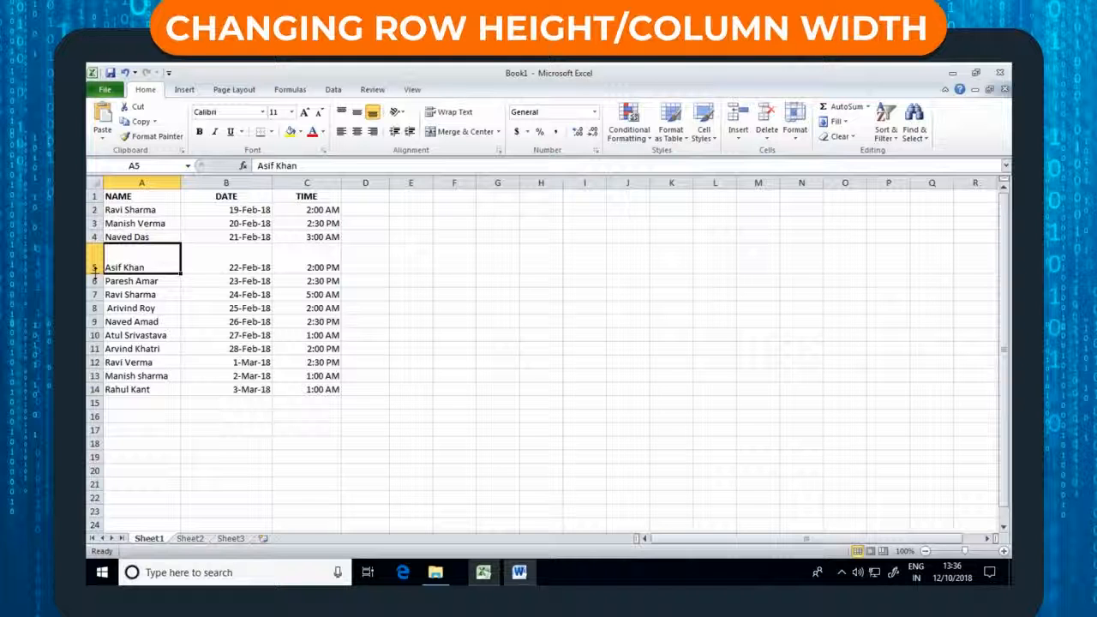
pyautogui.moveTo(96, 273)
pyautogui.mouseDown()
pyautogui.moveTo(95, 328)
pyautogui.moveTo(95, 273)
pyautogui.mouseUp()
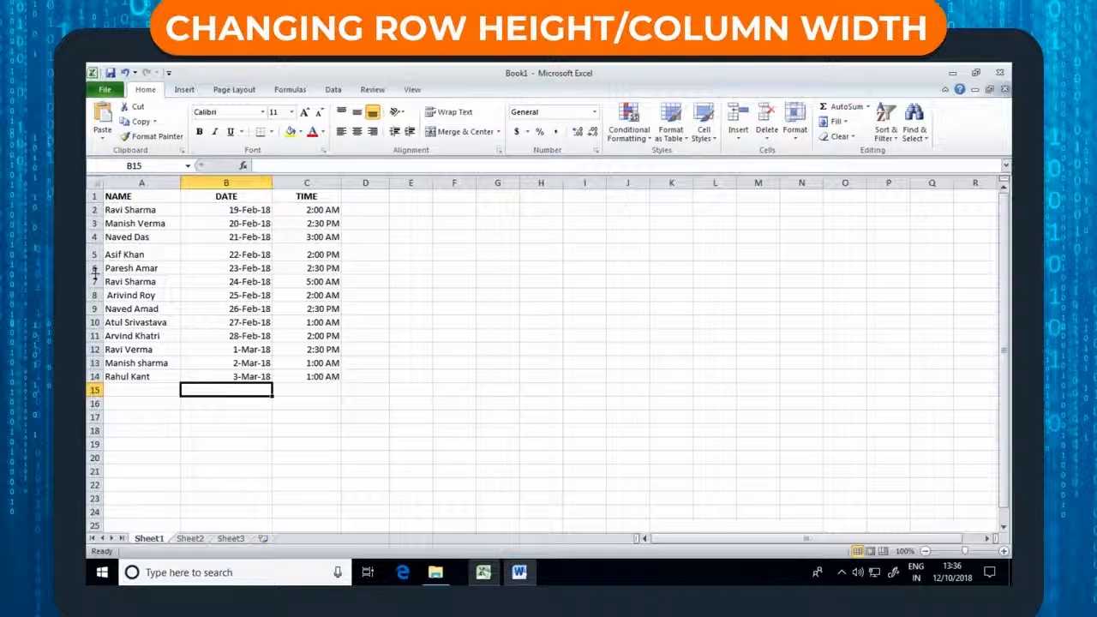
# Widen the DATE column B and narrow it back to its previous width
pyautogui.click(226, 198)
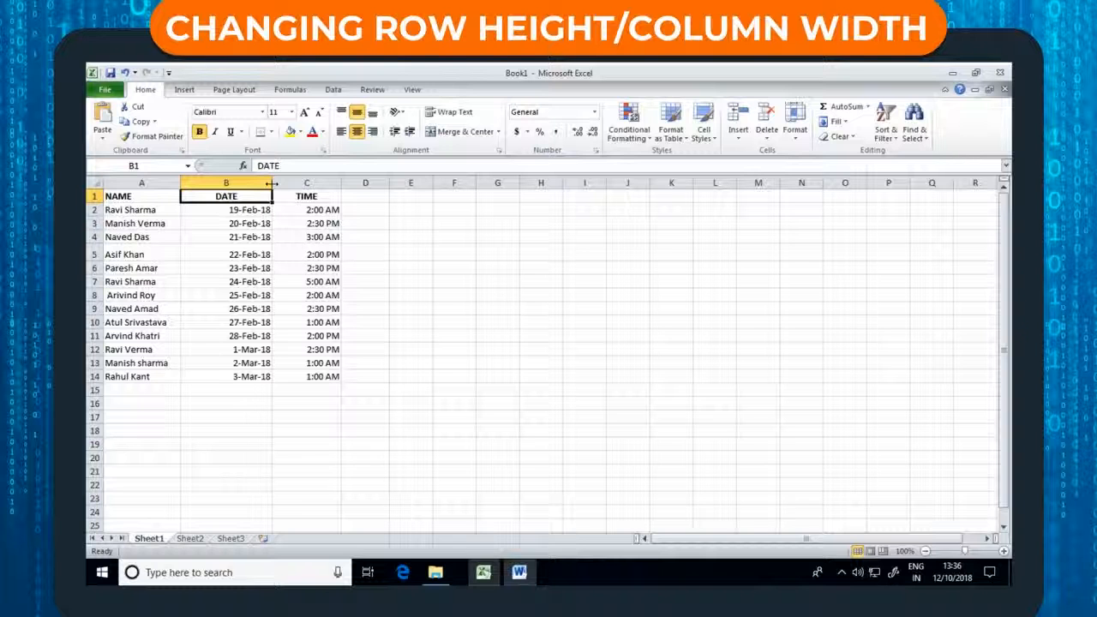
pyautogui.moveTo(272, 183); pyautogui.dragTo(309, 184)
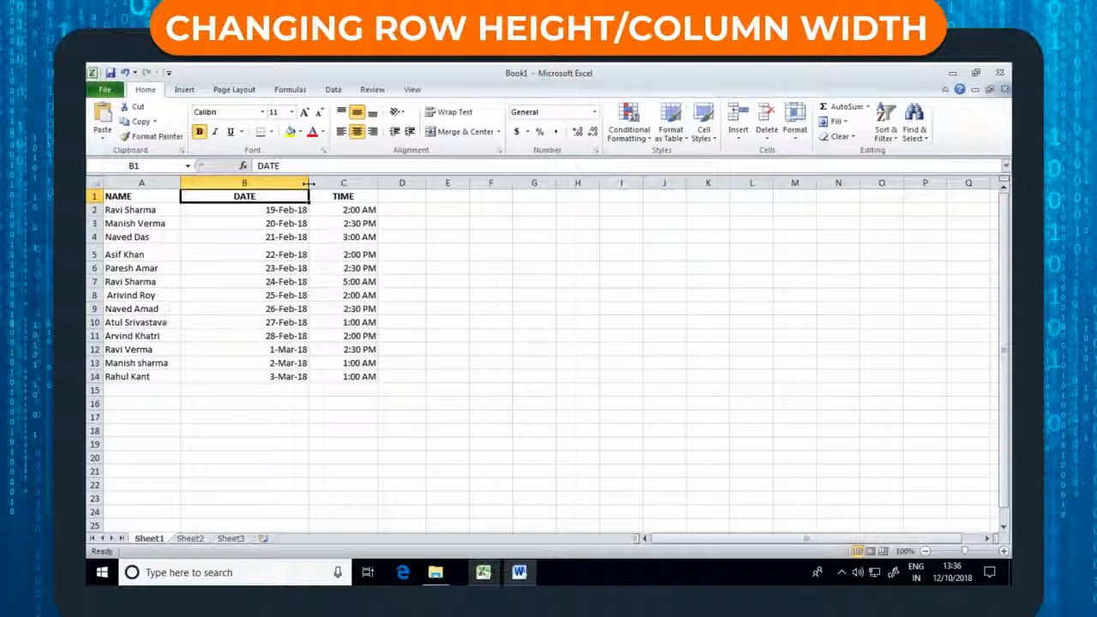
pyautogui.moveTo(309, 184); pyautogui.dragTo(272, 183)
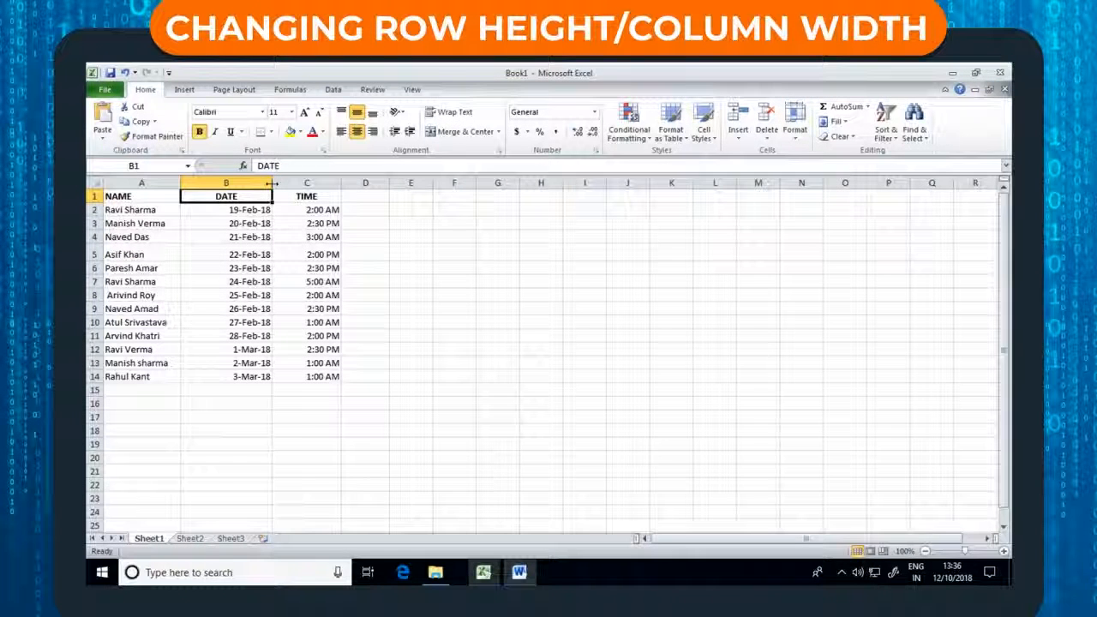